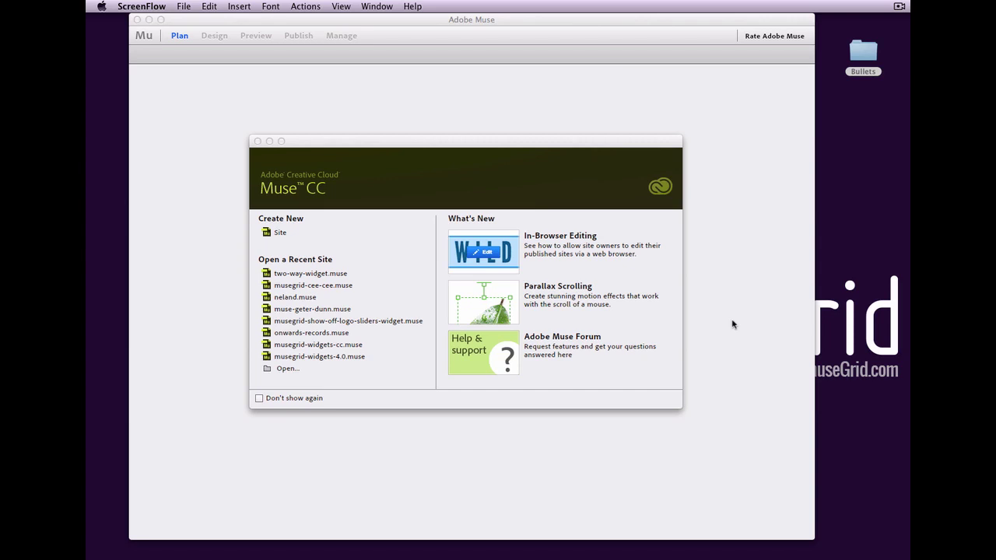
Create a new site and open its Home page for design.
{"action": "left_click", "coordinate": [340, 234]}
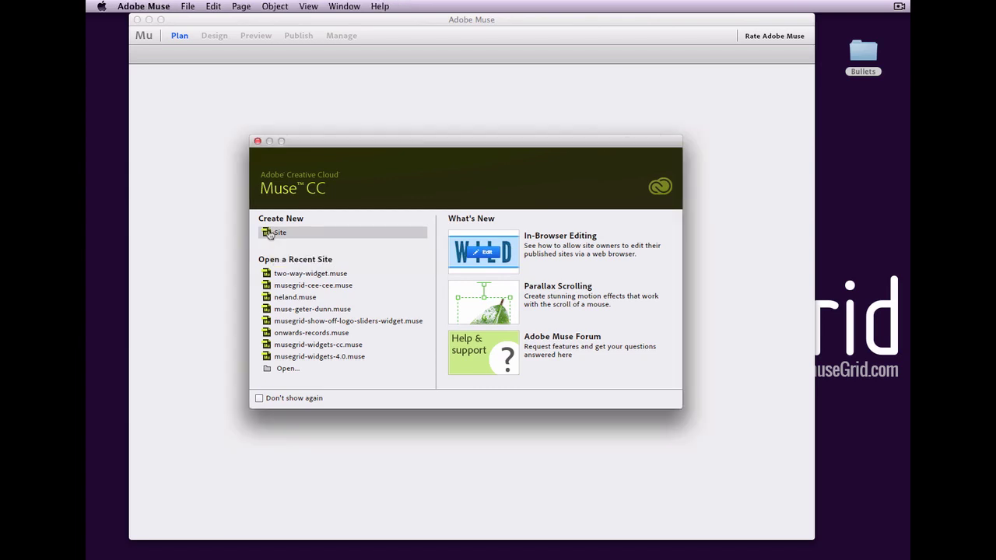
{"action": "left_click", "coordinate": [340, 233]}
{"action": "left_click", "coordinate": [593, 370]}
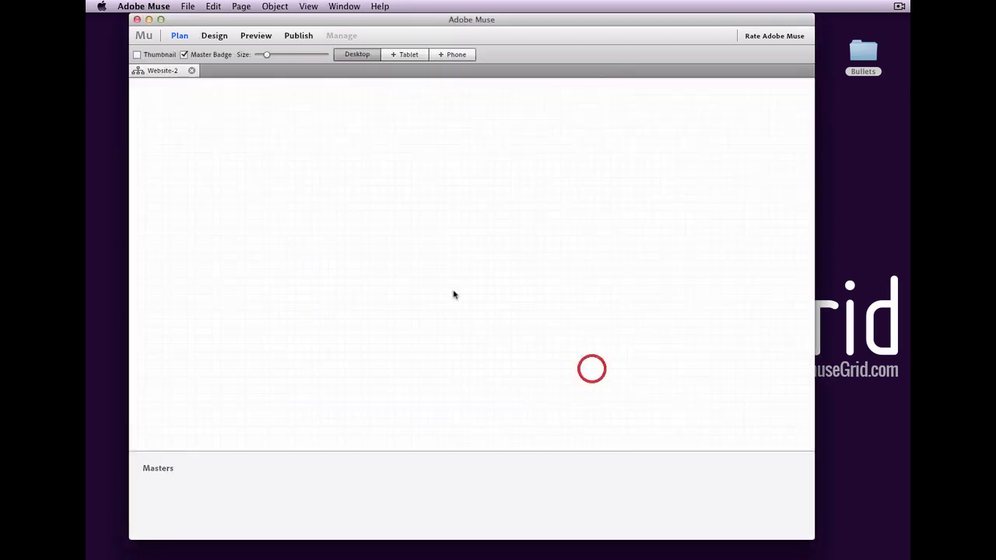
{"action": "double_click", "coordinate": [183, 125]}
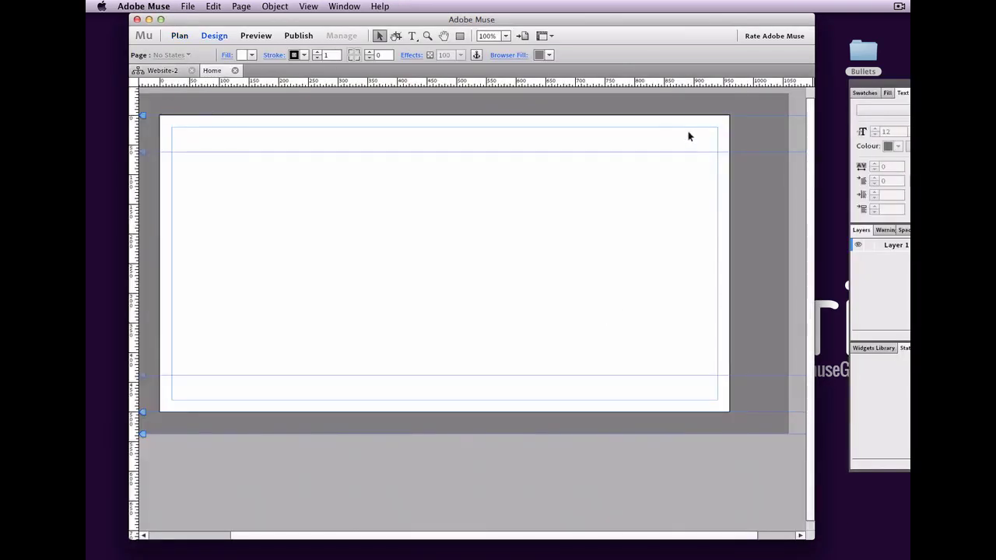
Place a vertical menu widget in the upper left area of the Home page and widen it towards the page's middle.
{"action": "left_click", "coordinate": [872, 347]}
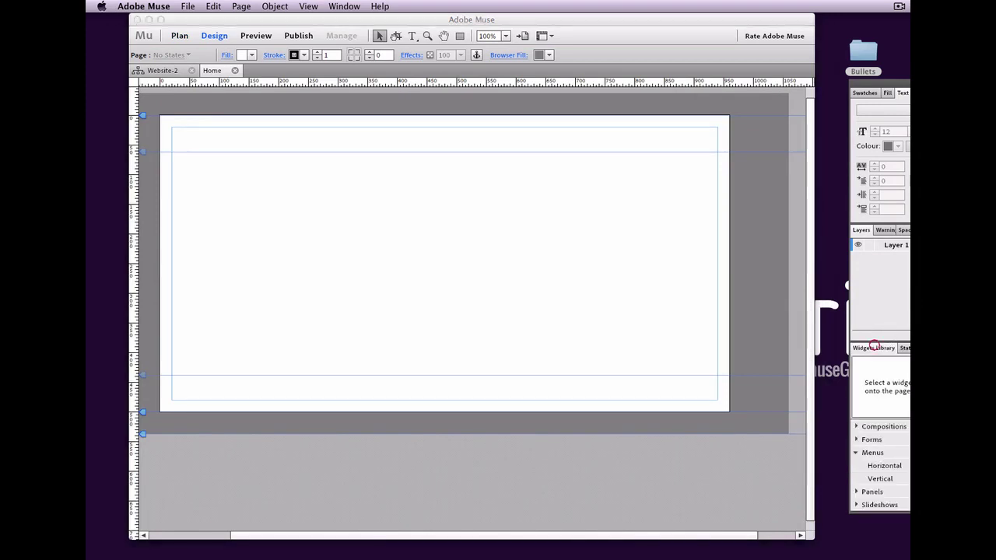
{"action": "left_click", "coordinate": [891, 466]}
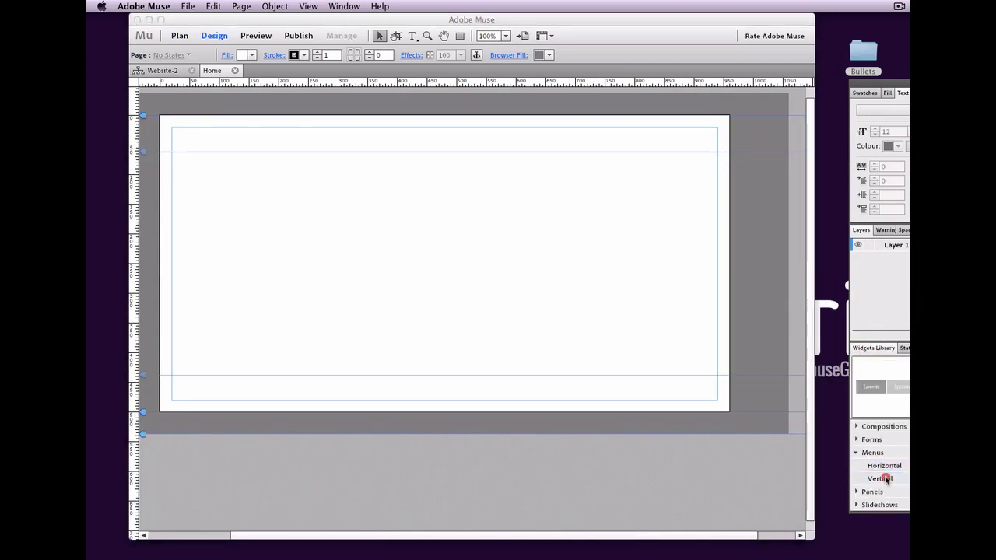
{"action": "left_click", "coordinate": [882, 478]}
{"action": "left_click_drag", "start_coordinate": [880, 478], "coordinate": [207, 178]}
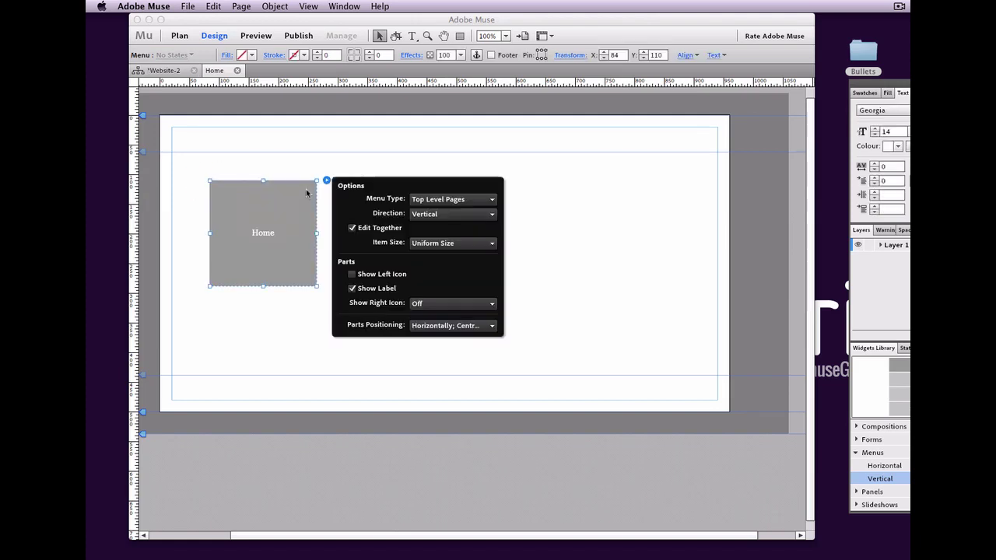
{"action": "left_click", "coordinate": [307, 181]}
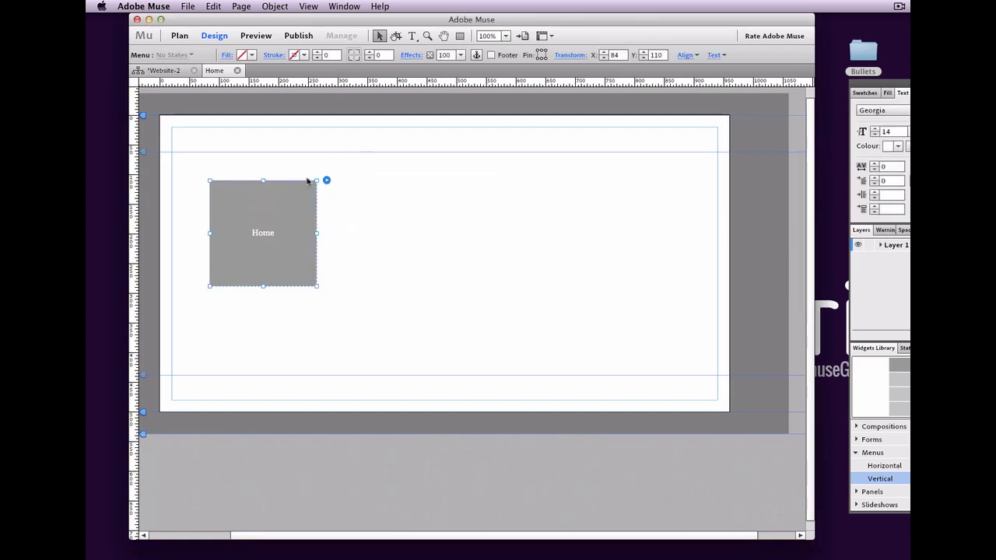
{"action": "left_click_drag", "start_coordinate": [316, 233], "coordinate": [411, 234]}
Clear the Active, Mouse Down and Rollover states of the Home menu item to match its Normal state.
{"action": "left_click", "coordinate": [330, 221]}
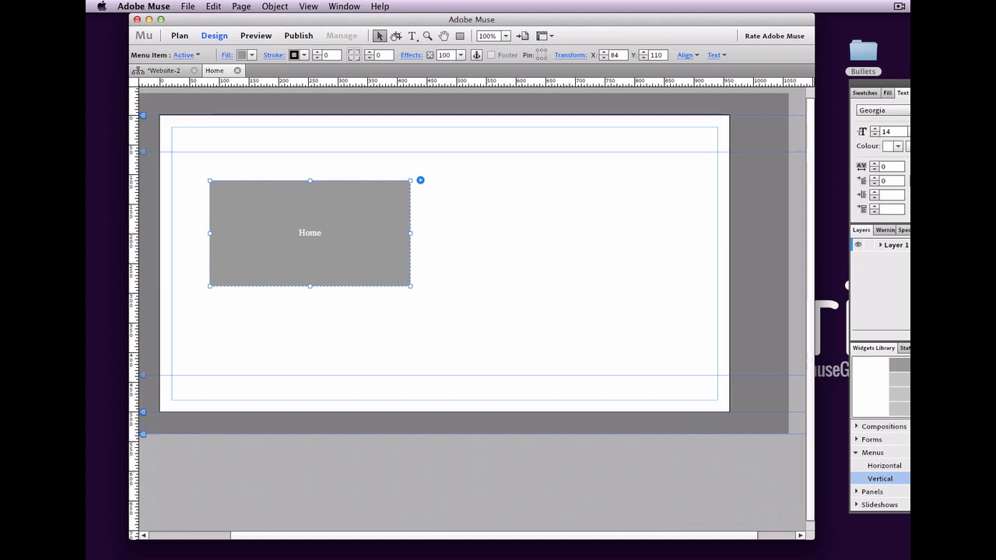
{"action": "left_click", "coordinate": [905, 348]}
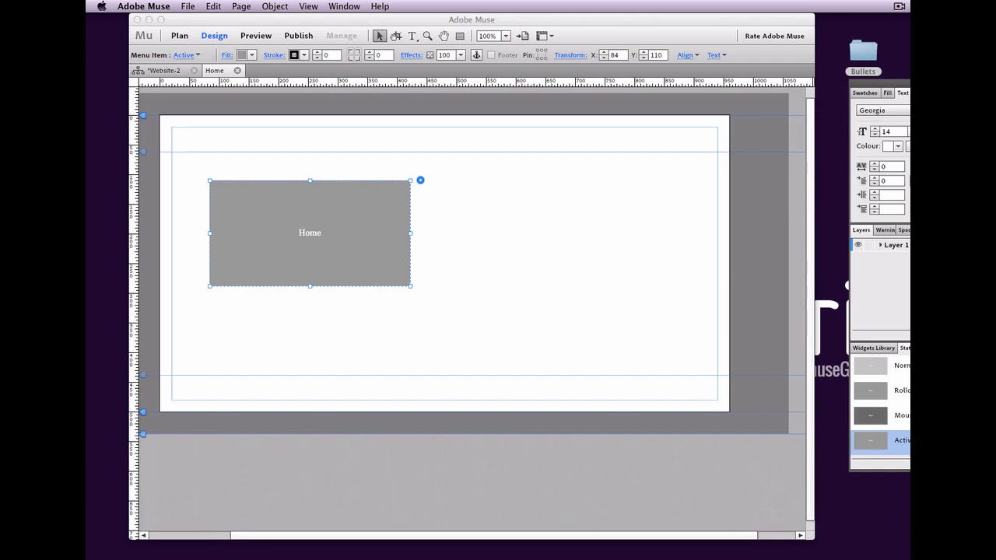
{"action": "left_click_drag", "start_coordinate": [906, 85], "coordinate": [699, 70]}
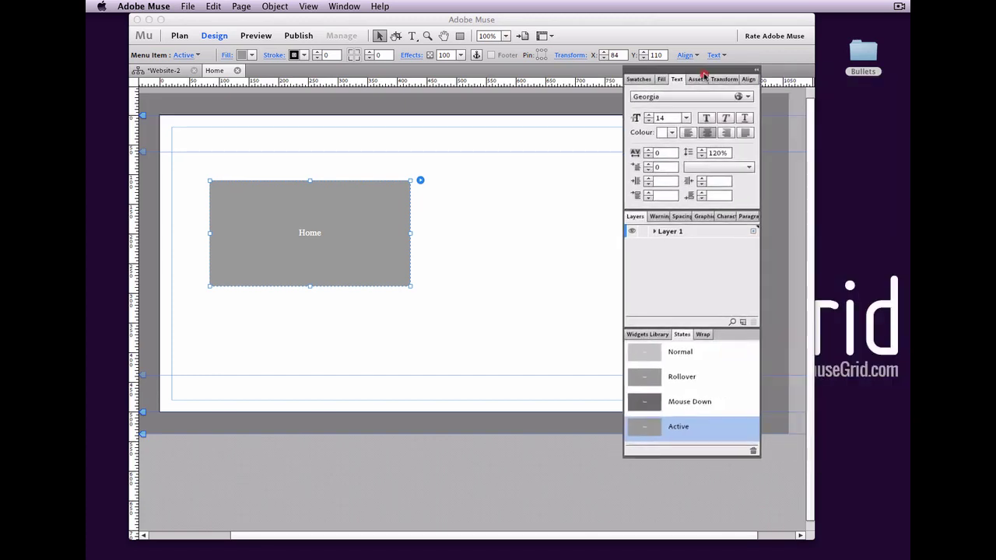
{"action": "left_click", "coordinate": [689, 354]}
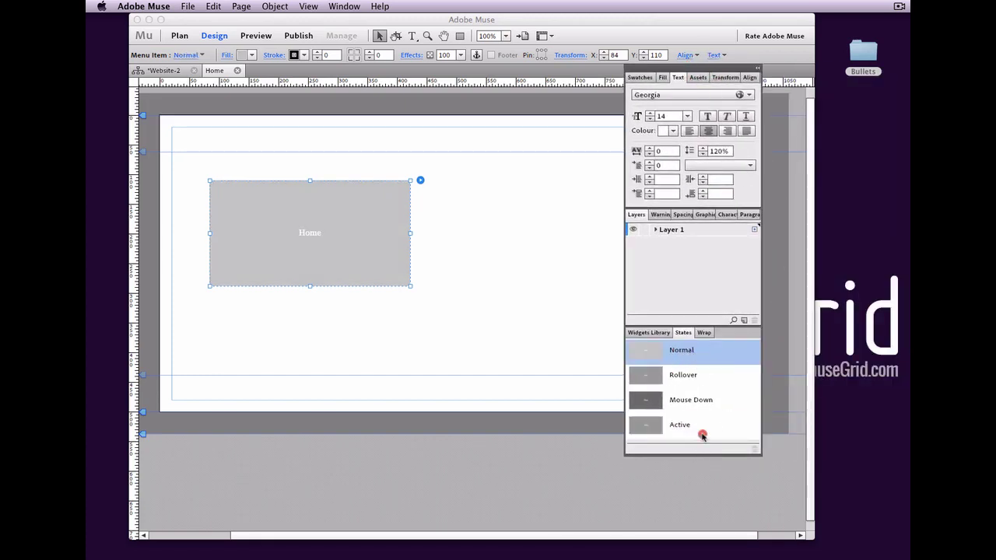
{"action": "left_click", "coordinate": [702, 434]}
{"action": "left_click", "coordinate": [710, 408]}
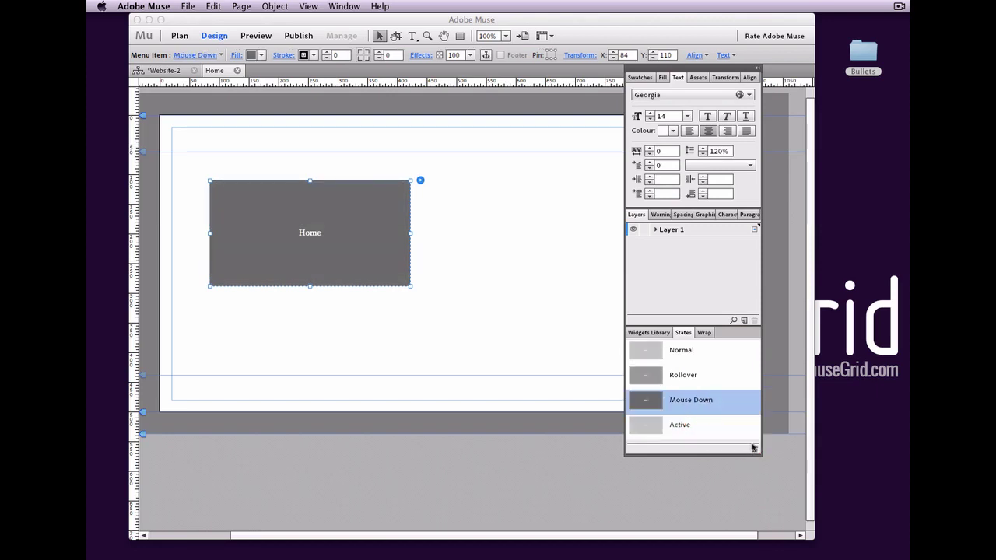
{"action": "left_click", "coordinate": [707, 378]}
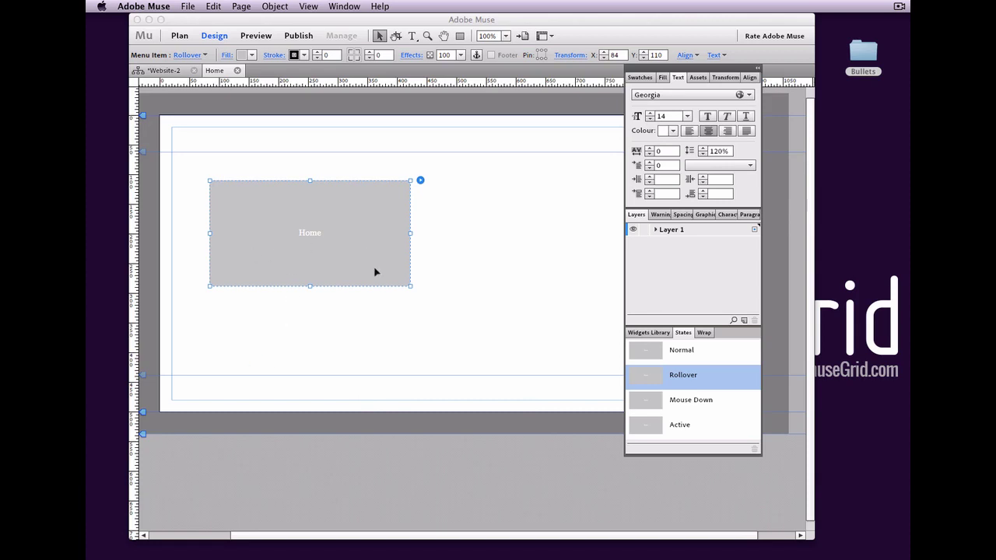
Set the menu item's Normal state to a solid white fill (FFFFFF).
{"action": "left_click", "coordinate": [678, 352]}
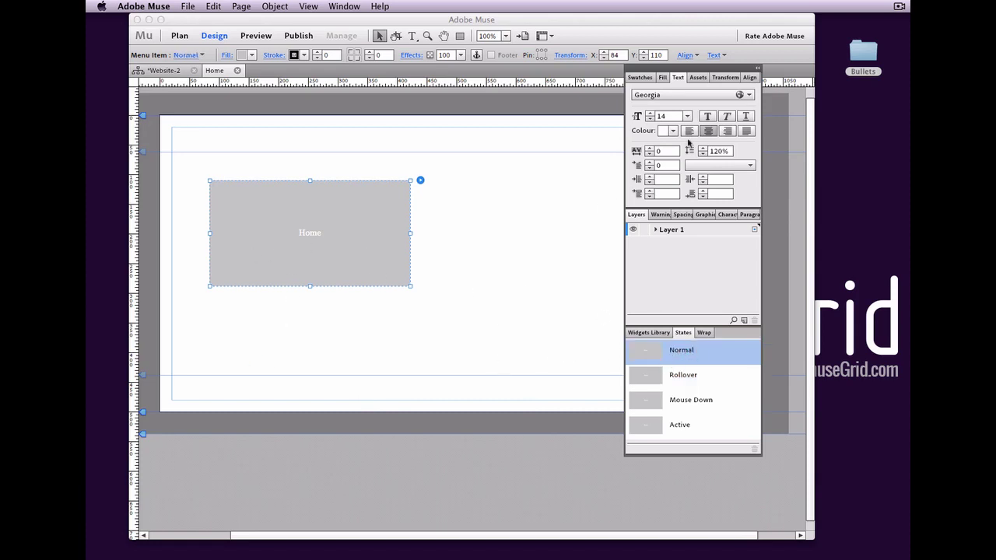
{"action": "left_click", "coordinate": [662, 78]}
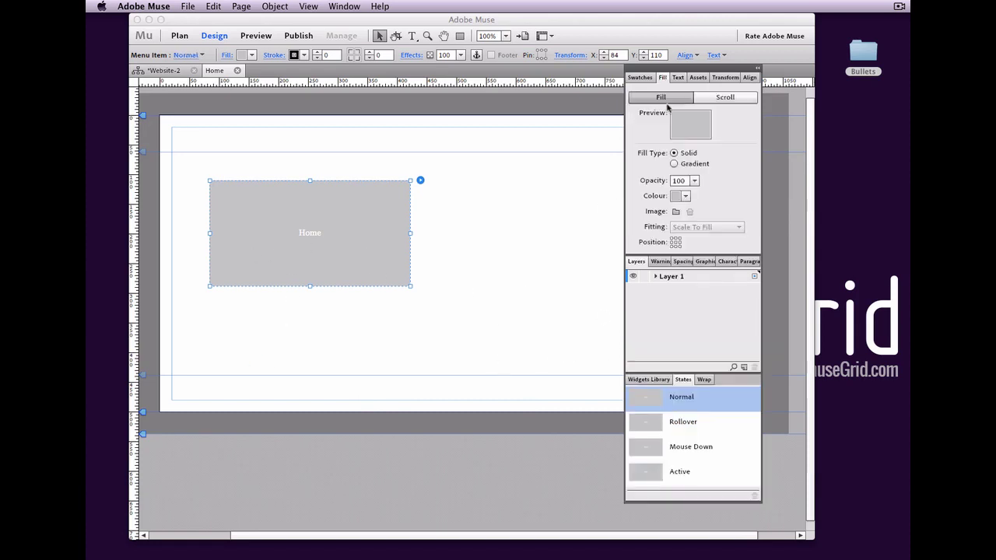
{"action": "left_click", "coordinate": [684, 196]}
{"action": "left_click", "coordinate": [701, 233]}
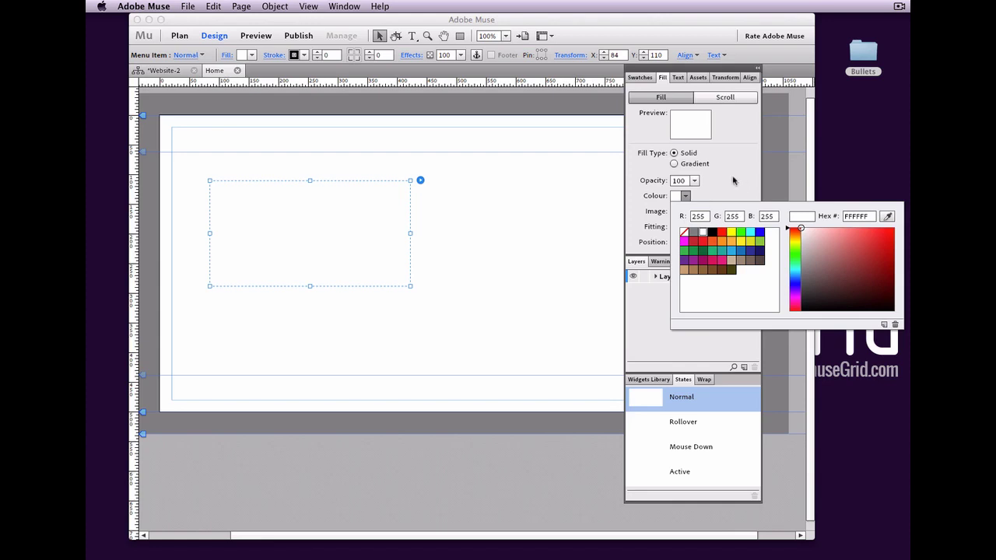
Format the menu item's text as black, Ubuntu and left-aligned.
{"action": "left_click", "coordinate": [677, 77]}
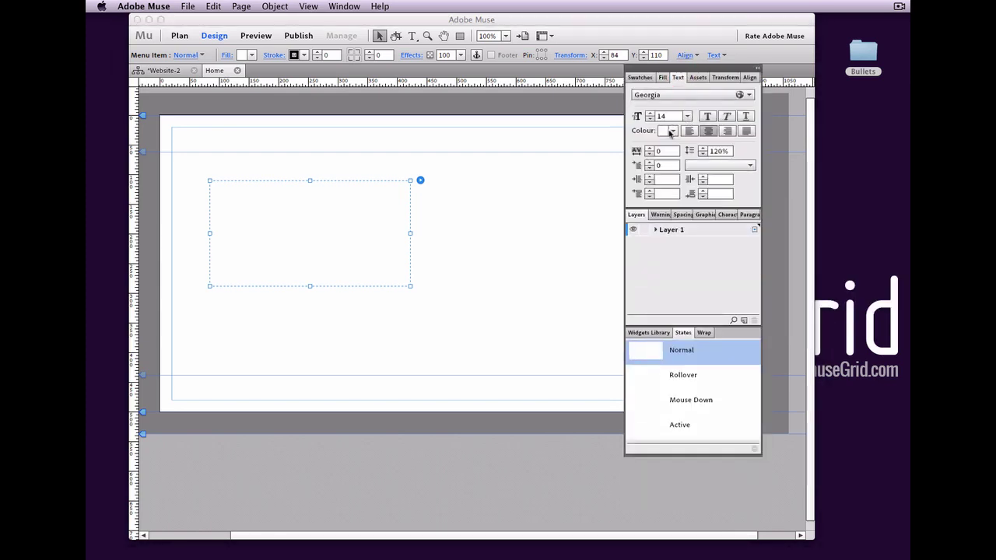
{"action": "left_click", "coordinate": [670, 132]}
{"action": "left_click", "coordinate": [699, 167]}
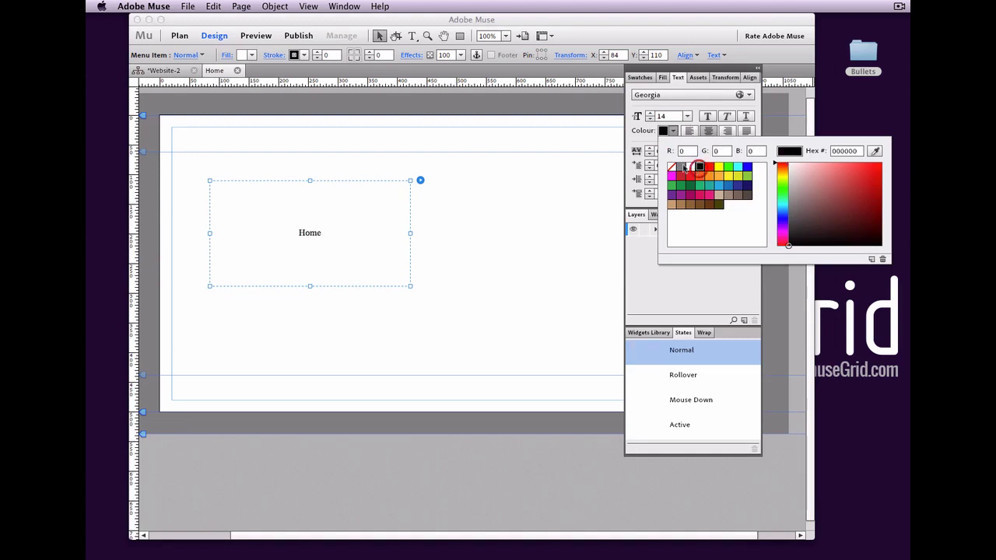
{"action": "left_click", "coordinate": [683, 98]}
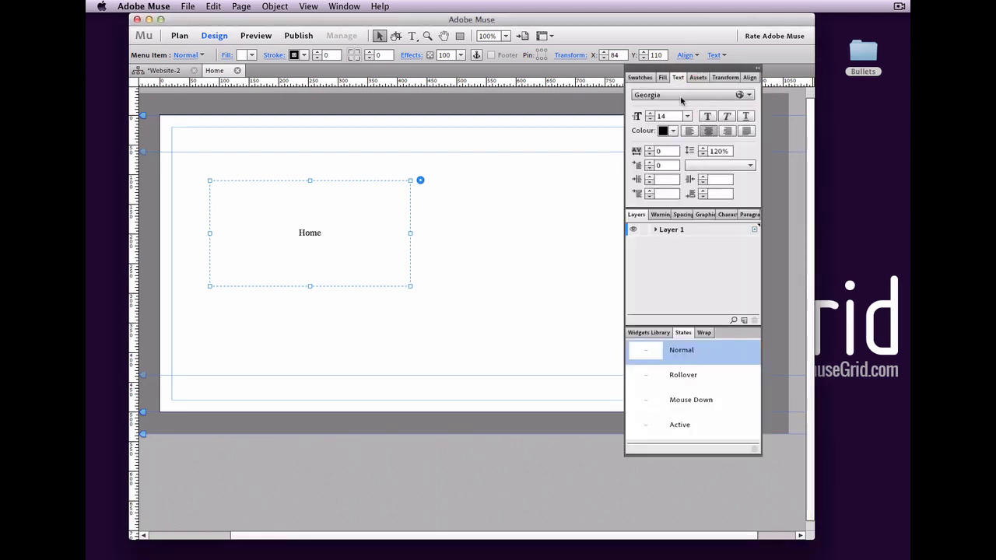
{"action": "left_click", "coordinate": [674, 97]}
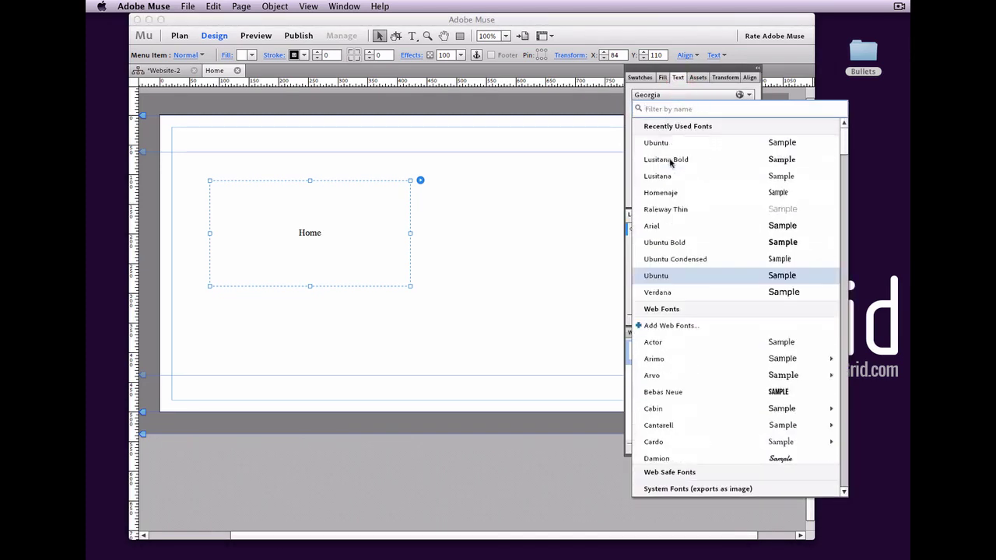
{"action": "left_click", "coordinate": [662, 142]}
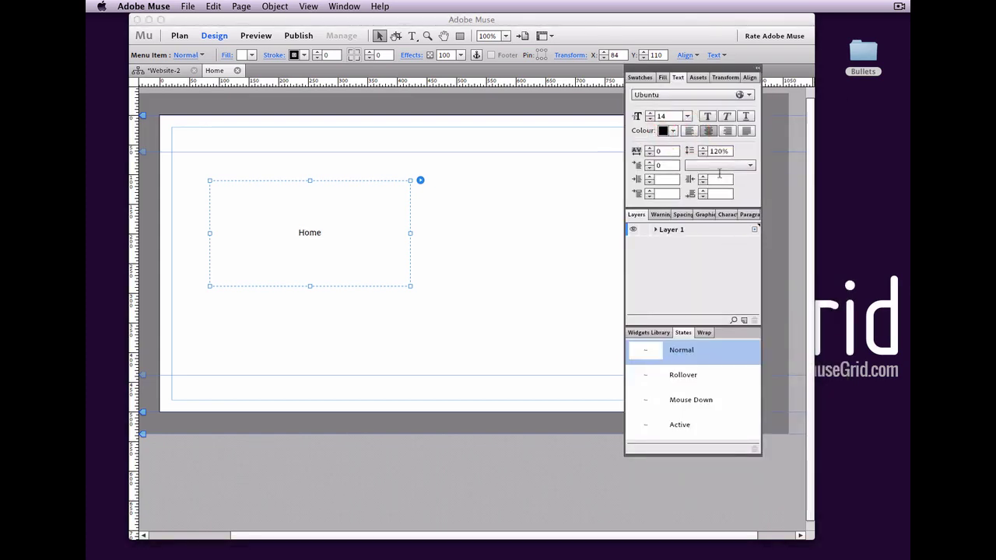
{"action": "left_click", "coordinate": [688, 131]}
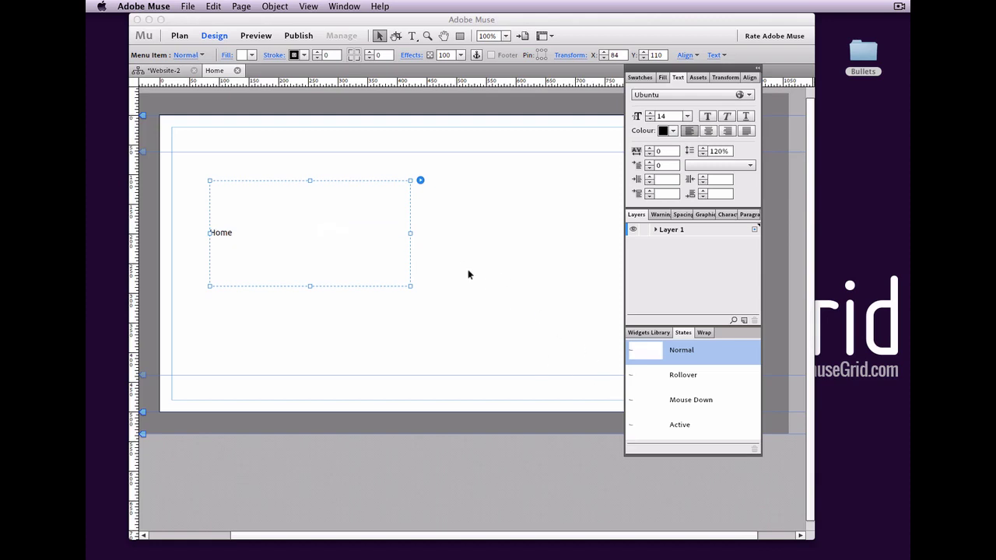
Show the left icon in the menu item and go through the icon's Active, Mouse Down and Rollover states.
{"action": "left_click", "coordinate": [420, 180]}
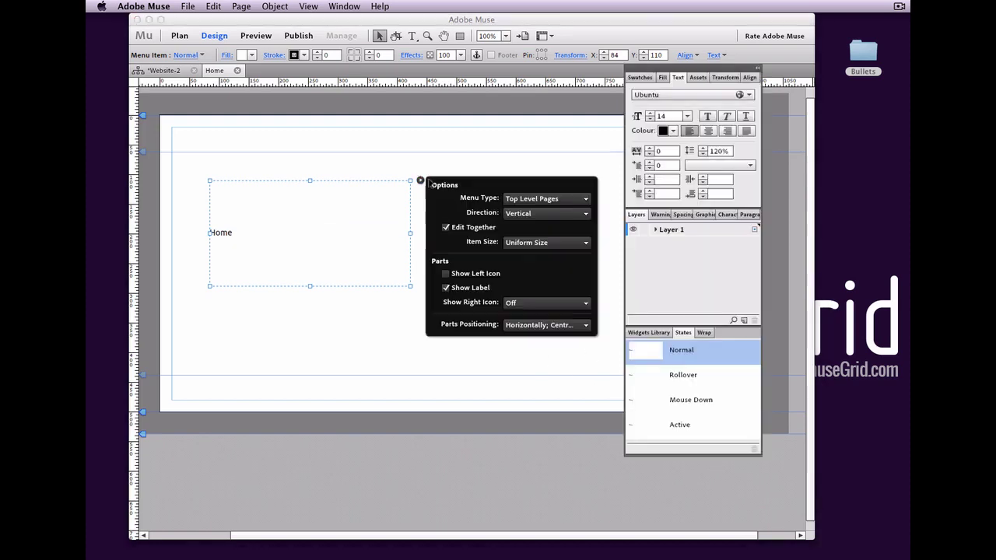
{"action": "left_click", "coordinate": [446, 274]}
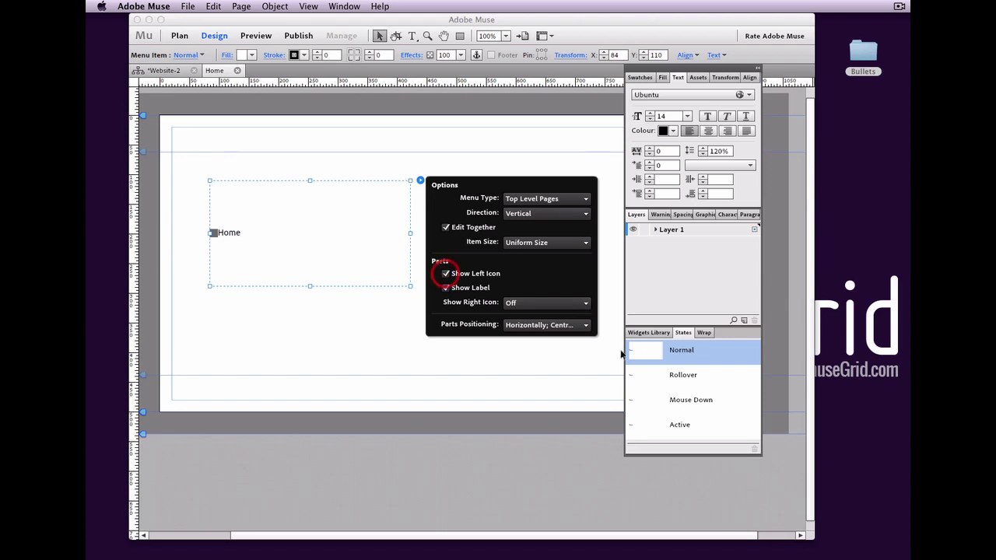
{"action": "left_click", "coordinate": [213, 233]}
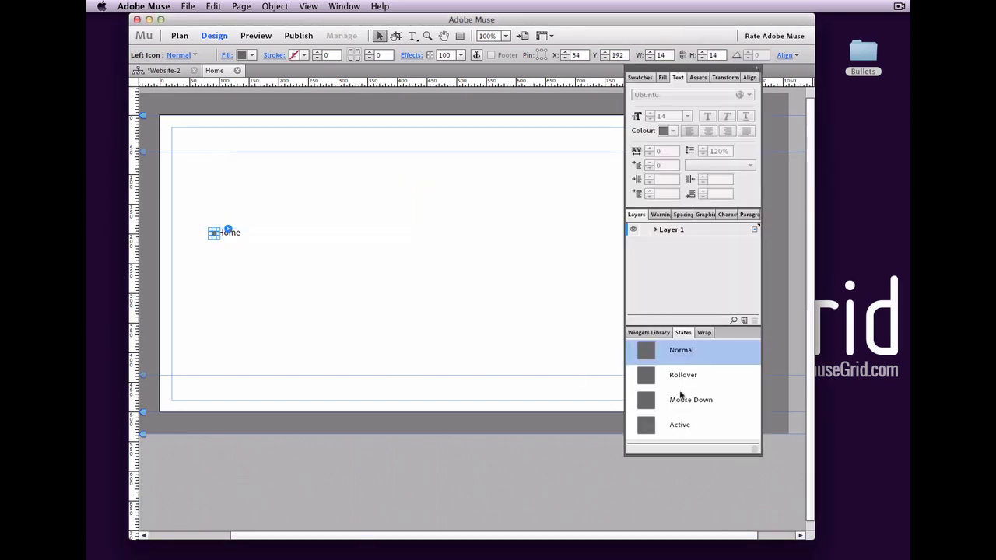
{"action": "left_click", "coordinate": [705, 428]}
{"action": "left_click", "coordinate": [707, 400]}
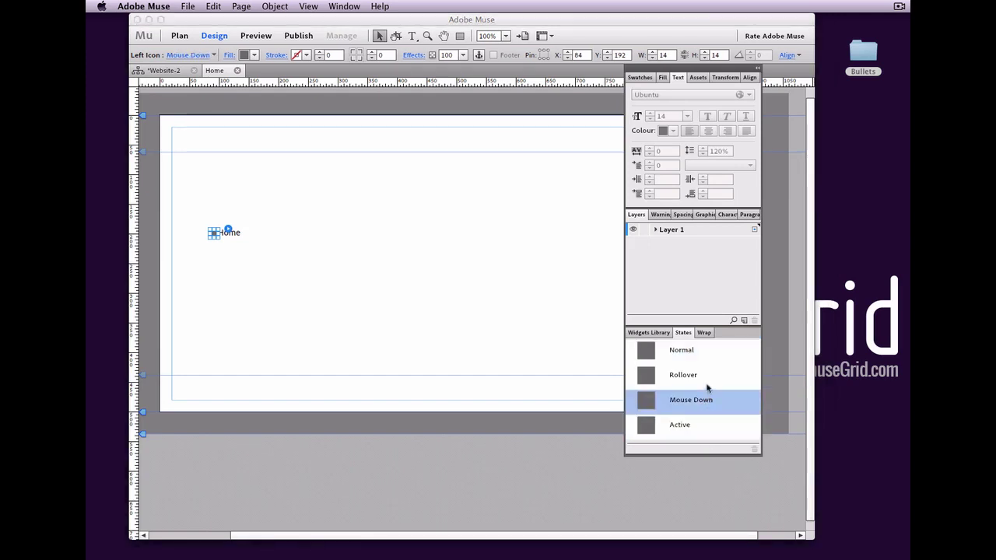
{"action": "left_click", "coordinate": [705, 378]}
Use bullet-arrow.png from the Bullets folder as the fill image of the left icon's Normal state.
{"action": "left_click", "coordinate": [707, 352]}
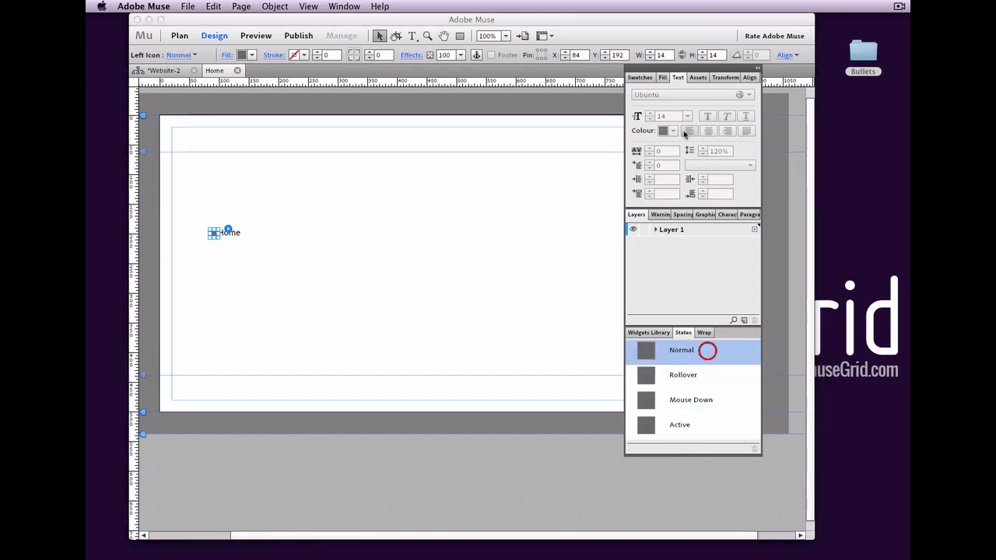
{"action": "left_click", "coordinate": [662, 78]}
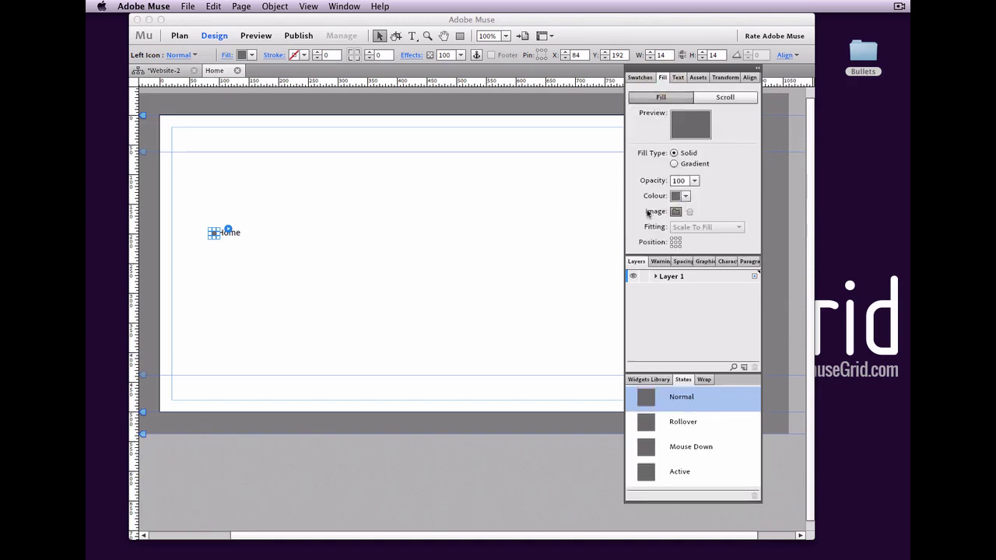
{"action": "left_click", "coordinate": [675, 212]}
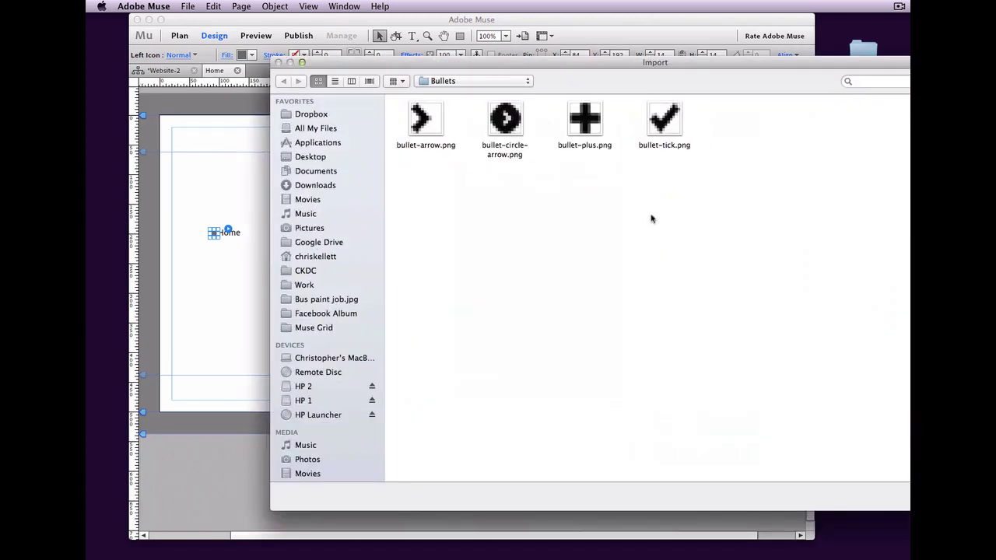
{"action": "left_click", "coordinate": [445, 128]}
{"action": "key", "text": "Return"}
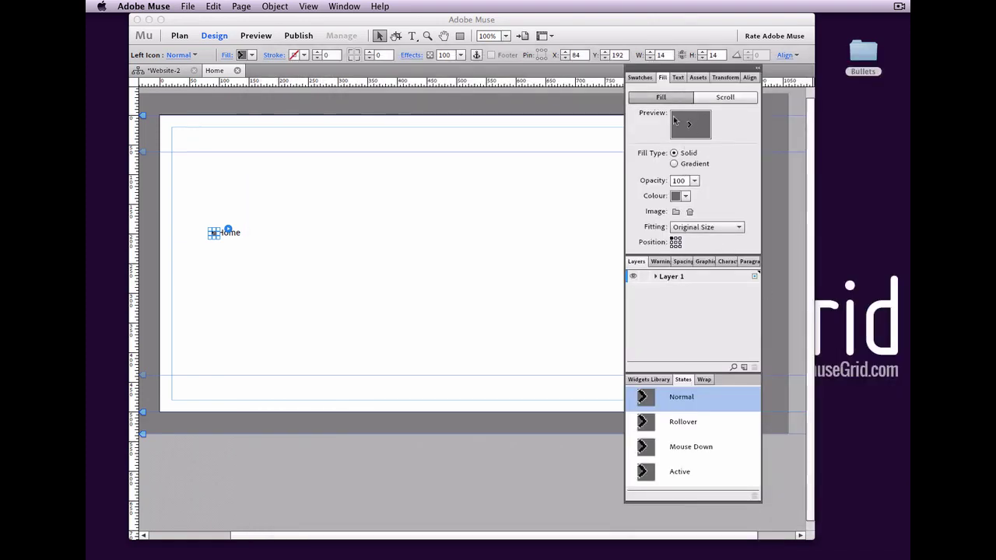
Set the left icon's background fill colour to white (FFFFFF) and deselect the menu.
{"action": "left_click", "coordinate": [683, 196]}
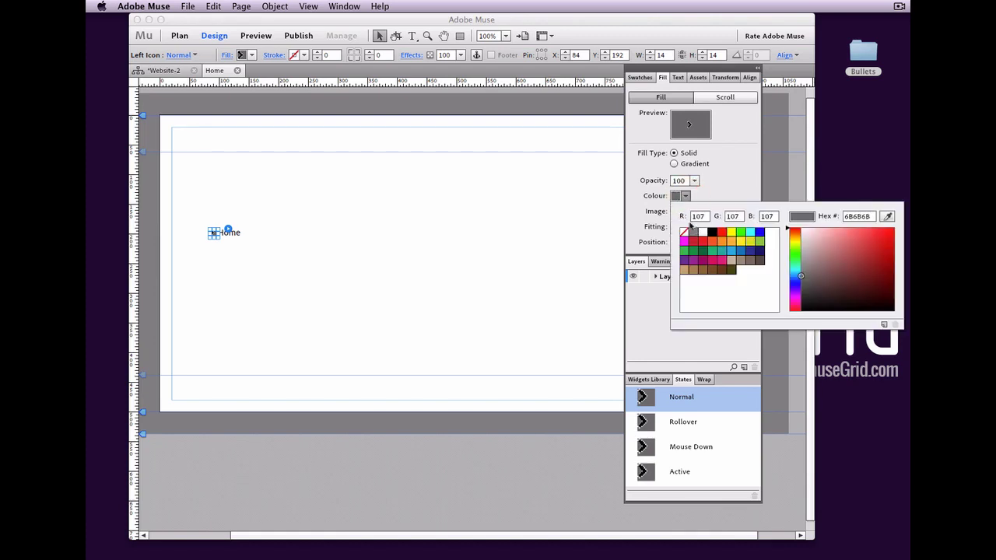
{"action": "left_click", "coordinate": [703, 232]}
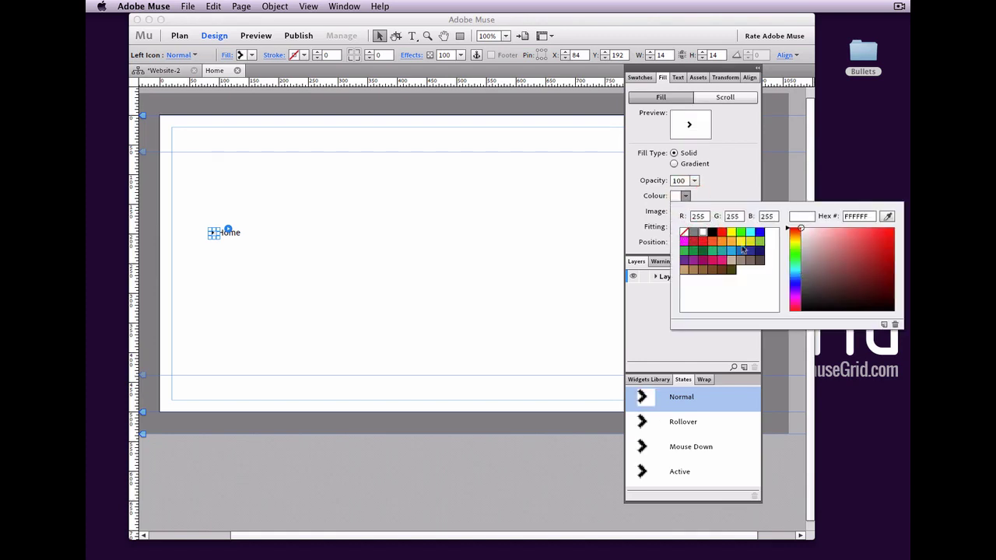
{"action": "left_click", "coordinate": [334, 183]}
{"action": "left_click", "coordinate": [453, 221]}
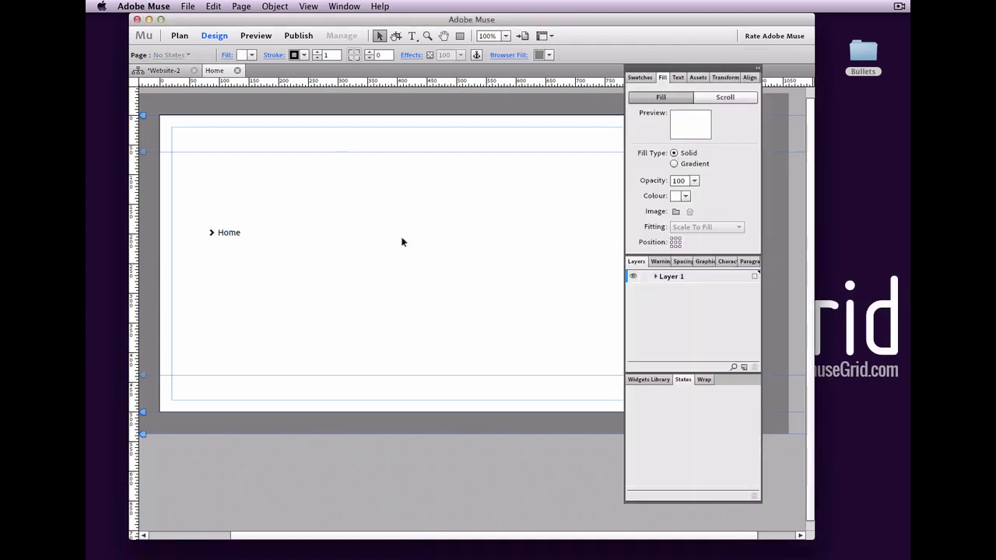
{"action": "left_click", "coordinate": [240, 238]}
{"action": "left_click", "coordinate": [265, 238]}
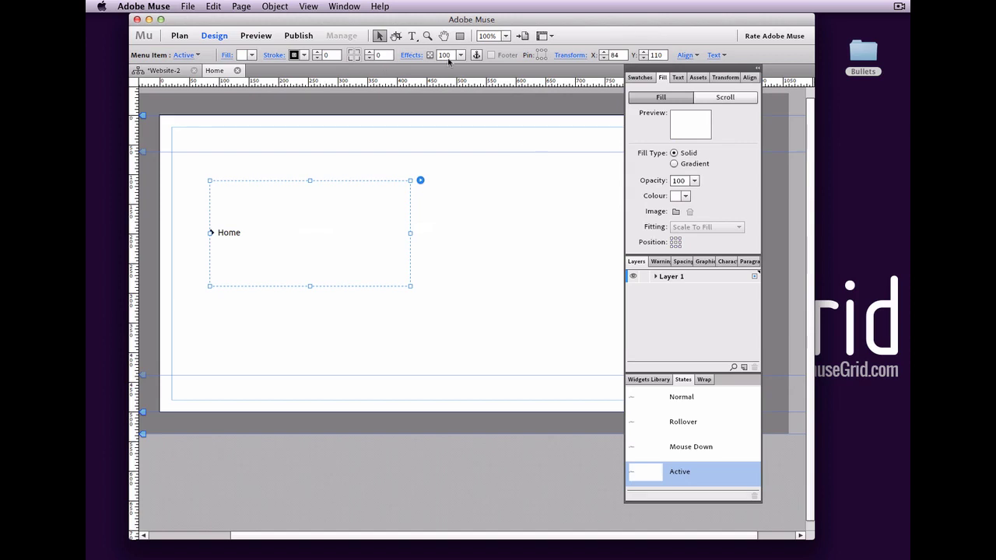
{"action": "left_click", "coordinate": [259, 231]}
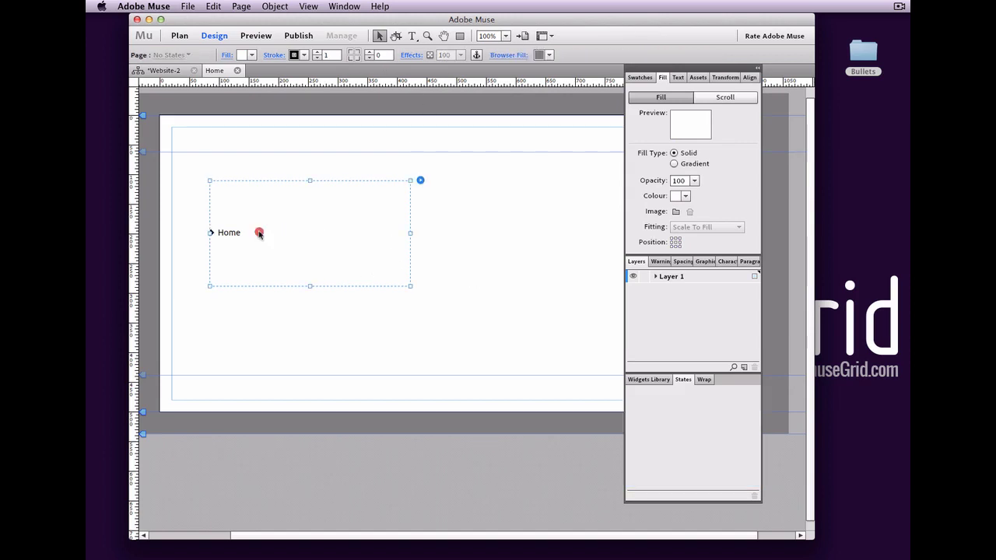
{"action": "left_click", "coordinate": [312, 276]}
{"action": "left_click", "coordinate": [326, 214]}
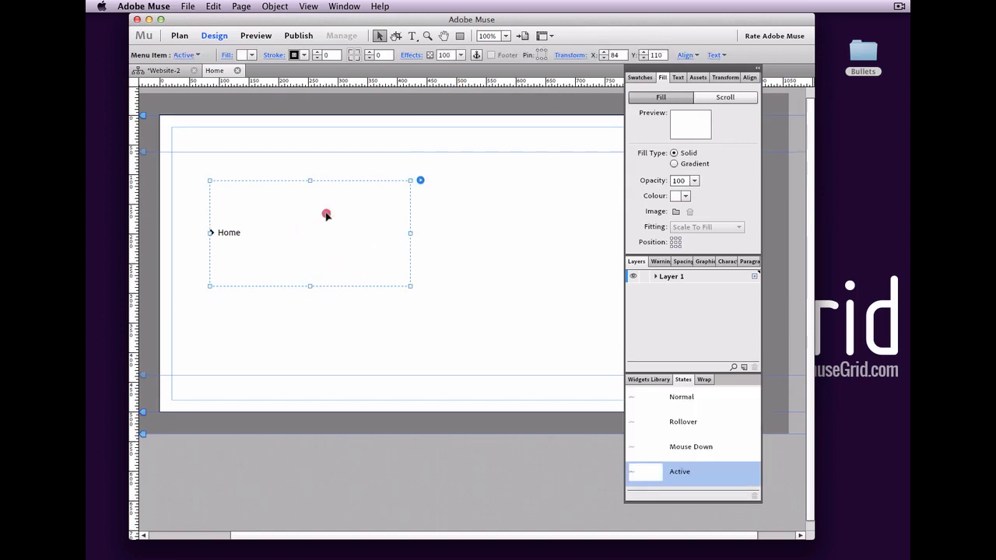
{"action": "left_click", "coordinate": [489, 211]}
{"action": "left_click", "coordinate": [319, 192]}
Select the Home item's label and change the menu type to Manual.
{"action": "left_click", "coordinate": [219, 236]}
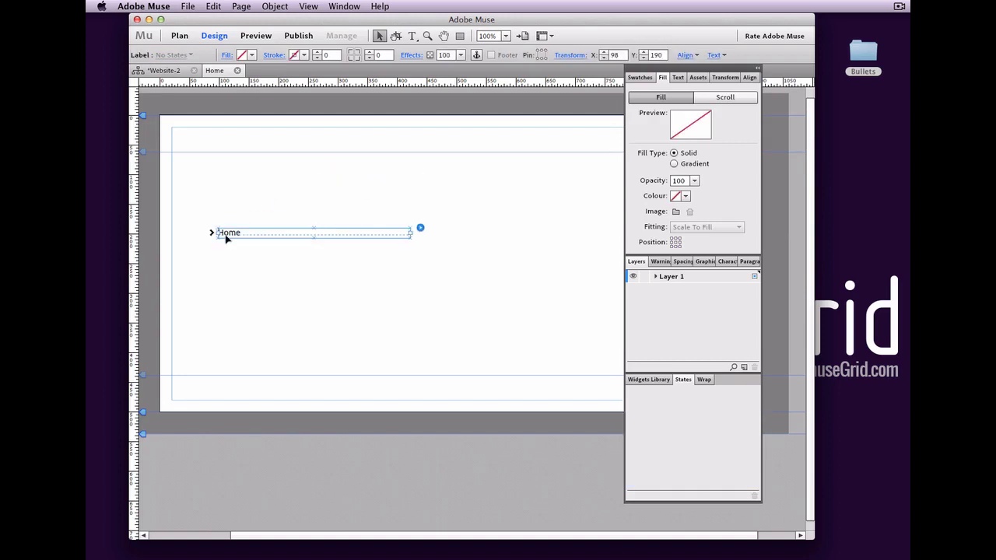
{"action": "double_click", "coordinate": [231, 233]}
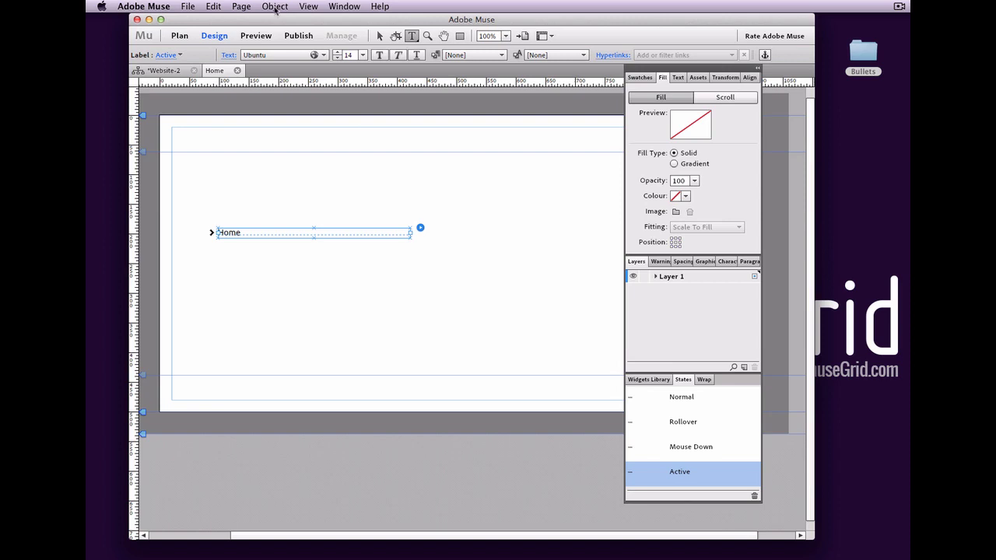
{"action": "left_click", "coordinate": [379, 36]}
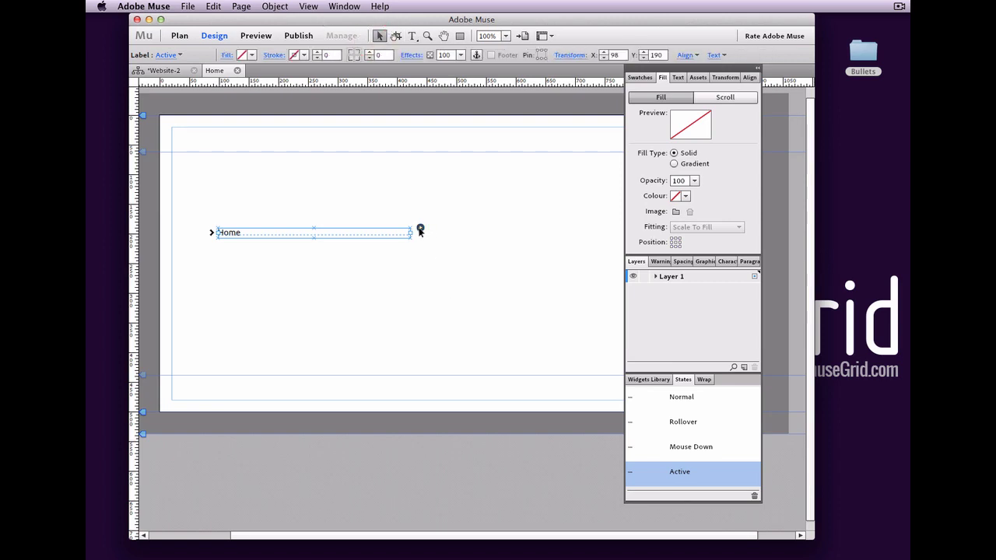
{"action": "left_click", "coordinate": [420, 228]}
{"action": "left_click", "coordinate": [551, 247]}
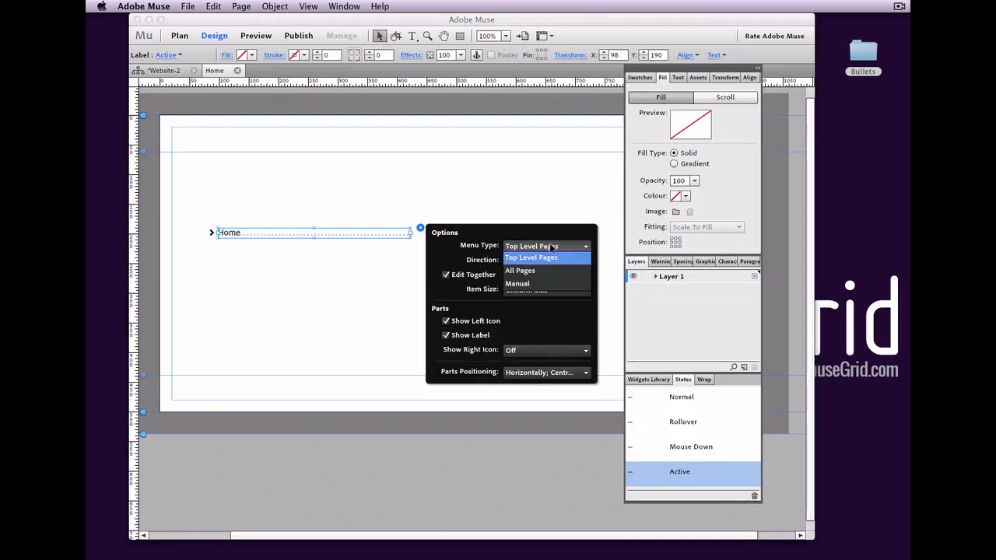
{"action": "left_click", "coordinate": [535, 285]}
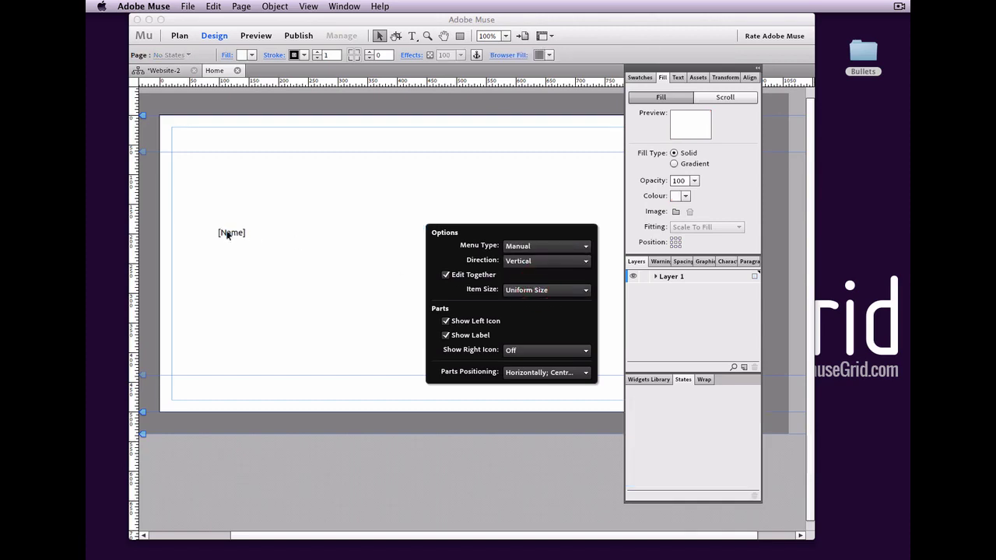
Replace the menu item's label text with "This is a quick and dirty bullet".
{"action": "left_click", "coordinate": [238, 235]}
{"action": "left_click", "coordinate": [237, 237]}
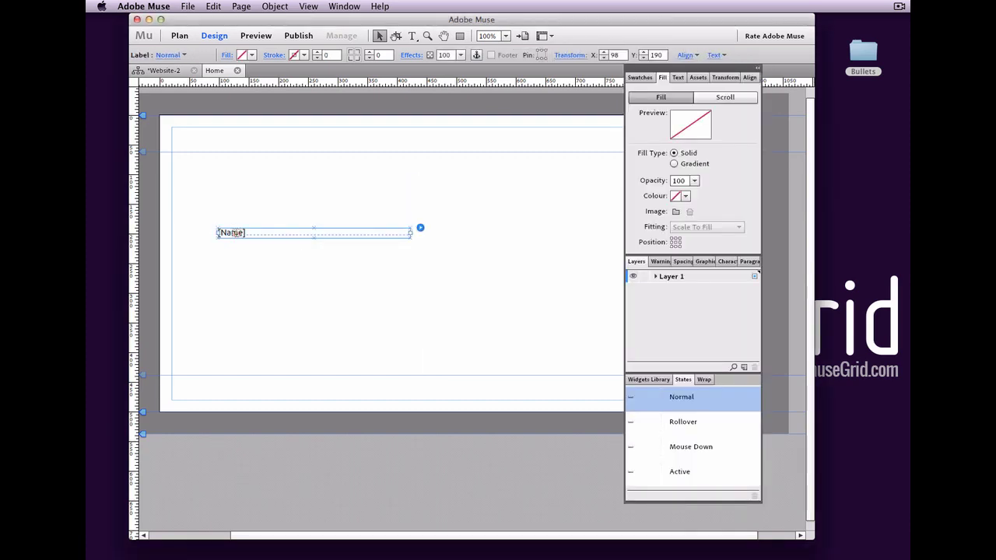
{"action": "double_click", "coordinate": [235, 232]}
{"action": "type", "text": "Thi"}
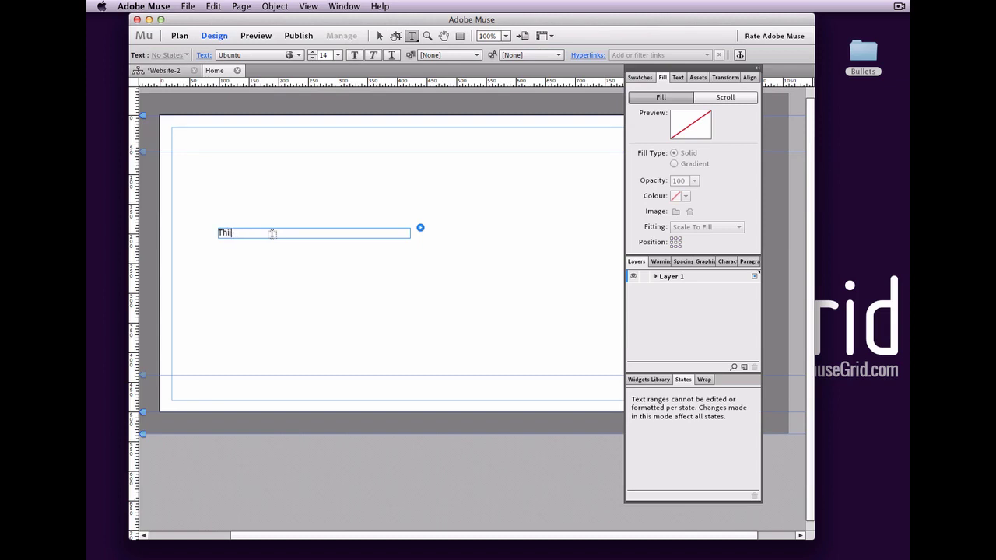
{"action": "type", "text": "s is a quick and dirty bulle"}
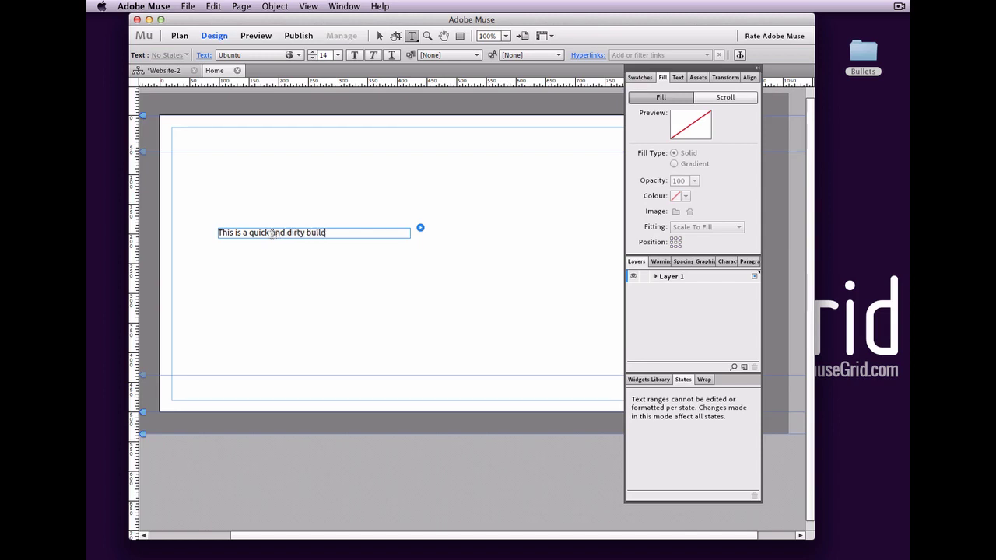
{"action": "type", "text": "t"}
{"action": "left_click", "coordinate": [379, 36]}
Use bullet-arrow.png from the Bullets folder as the fill image of the manual menu item's left icon.
{"action": "left_click", "coordinate": [215, 232]}
{"action": "key", "text": "Tab"}
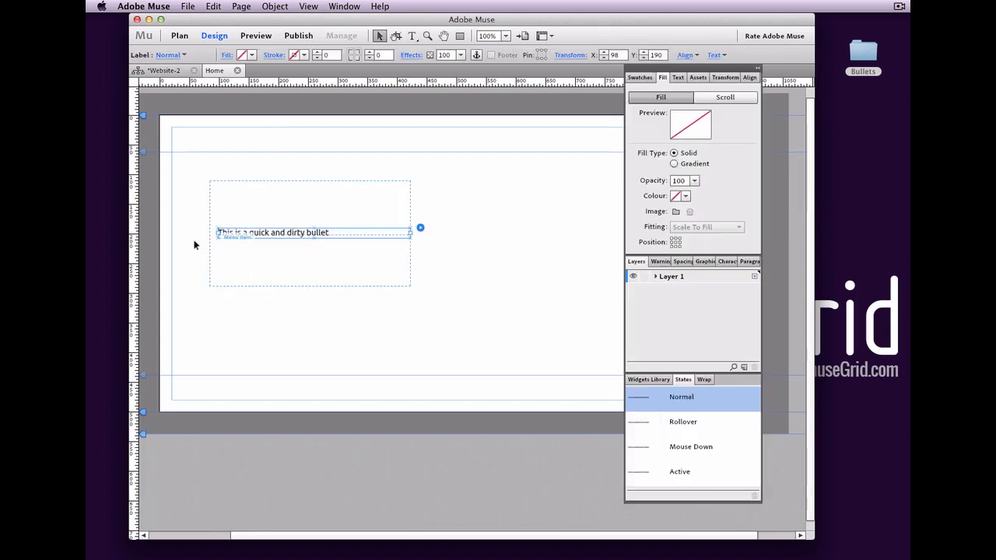
{"action": "left_click", "coordinate": [214, 233]}
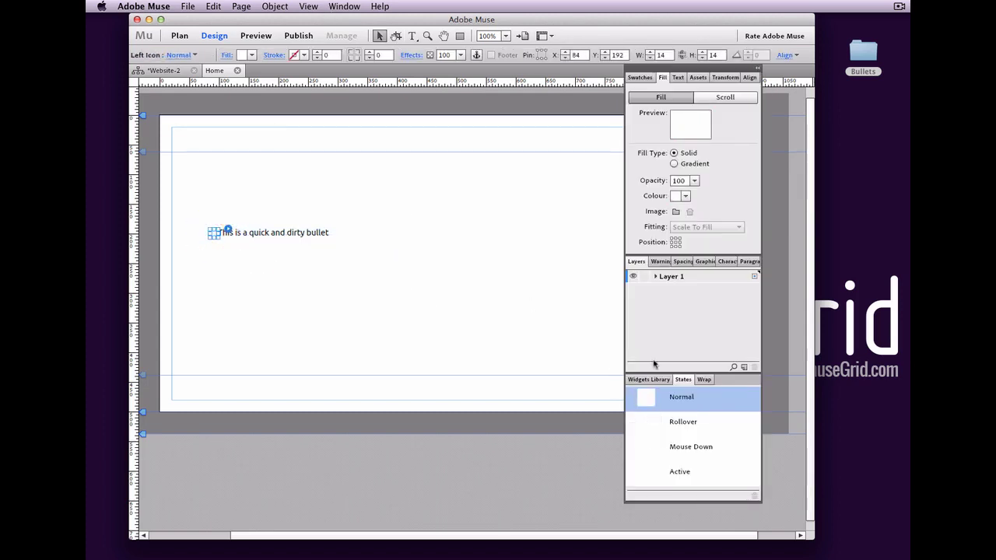
{"action": "left_click", "coordinate": [675, 211]}
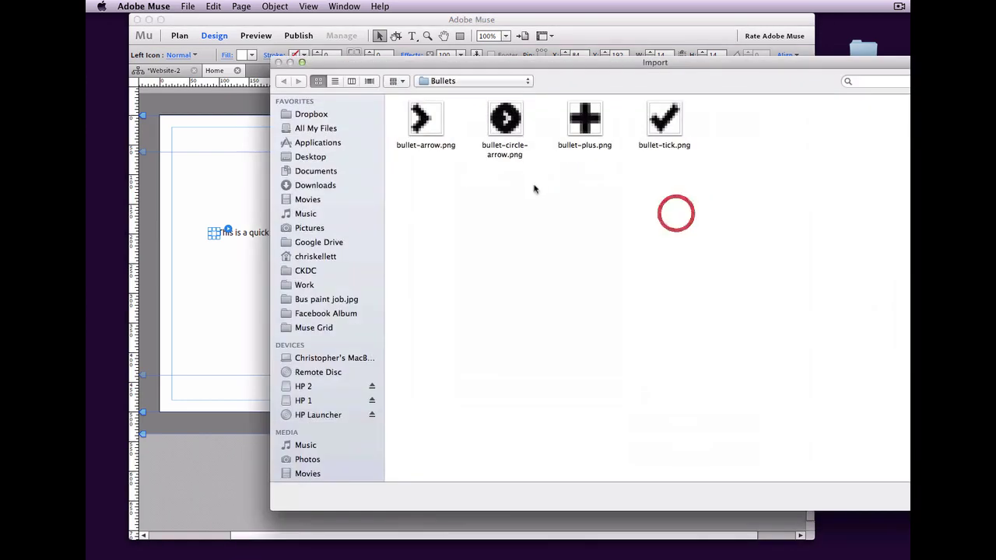
{"action": "left_click", "coordinate": [425, 124]}
{"action": "key", "text": "Return"}
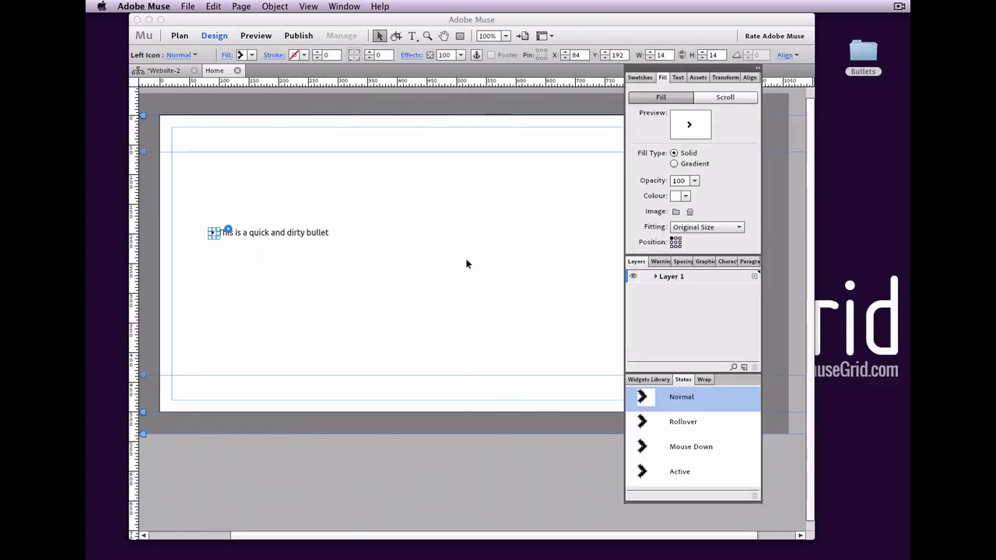
{"action": "left_click", "coordinate": [496, 262]}
Add five more menu items below the "This is a quick and dirty bullet" item and deselect it.
{"action": "left_click", "coordinate": [309, 238]}
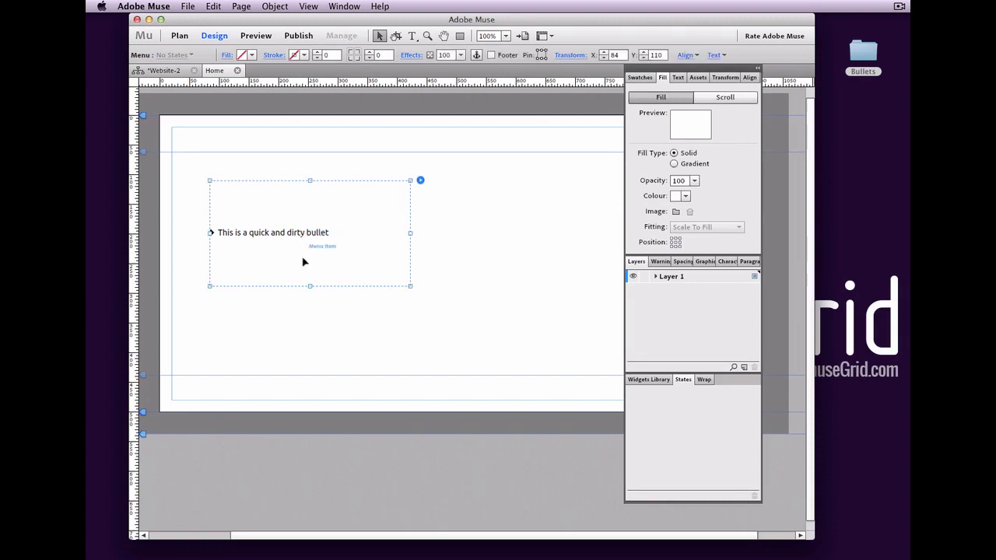
{"action": "left_click", "coordinate": [293, 228]}
{"action": "left_click", "coordinate": [310, 288]}
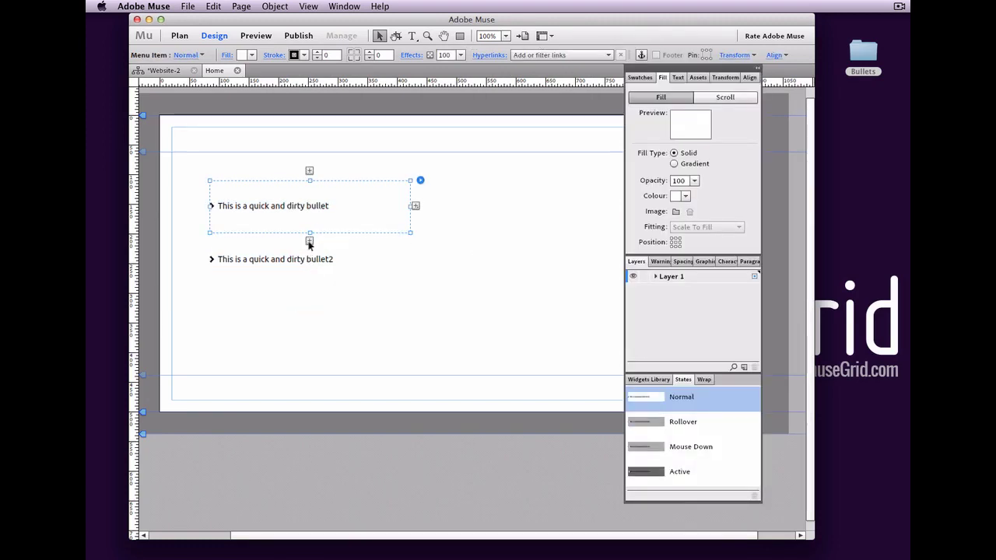
{"action": "left_click", "coordinate": [308, 241]}
{"action": "left_click", "coordinate": [309, 216]}
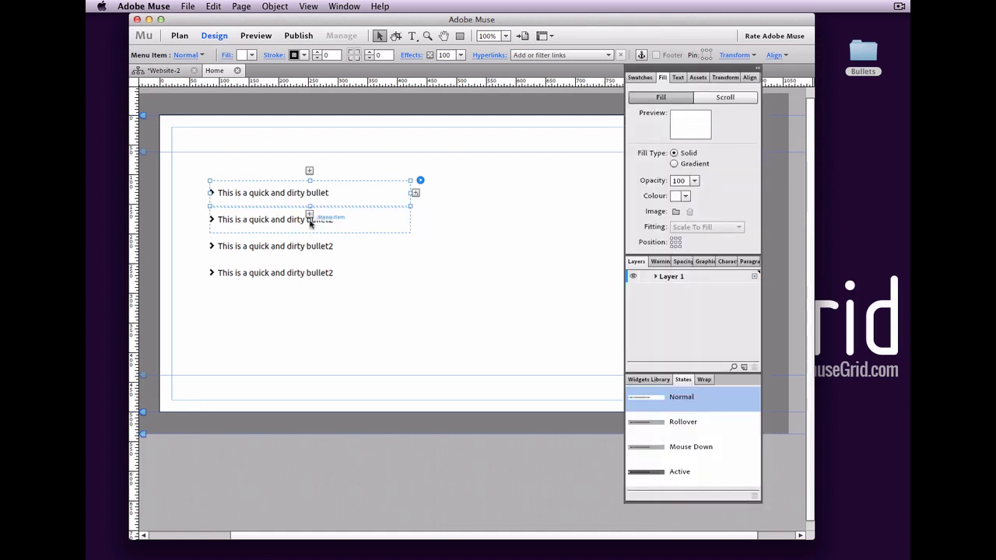
{"action": "left_click", "coordinate": [309, 217]}
{"action": "left_click", "coordinate": [311, 213]}
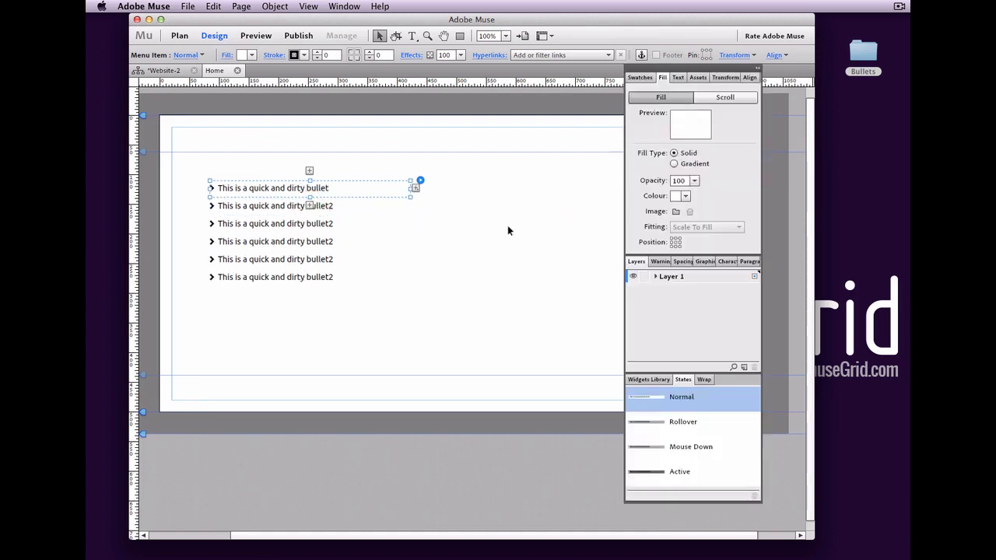
{"action": "left_click", "coordinate": [507, 231]}
Preview the page in the browser and check how the bullets look on rollover.
{"action": "left_click", "coordinate": [277, 208]}
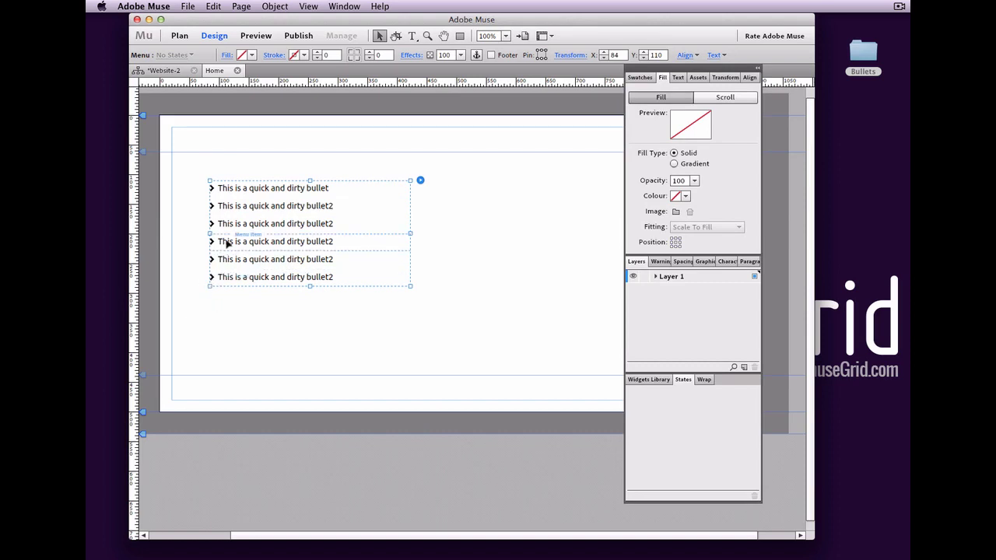
{"action": "left_click", "coordinate": [509, 288]}
{"action": "left_click", "coordinate": [188, 6]}
{"action": "key", "text": "Escape"}
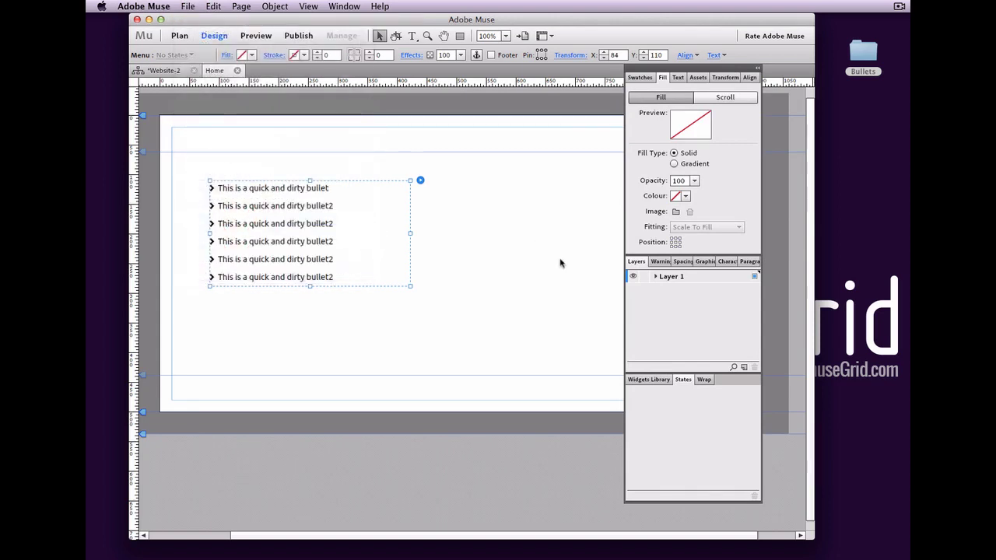
{"action": "key", "text": "super+shift+e"}
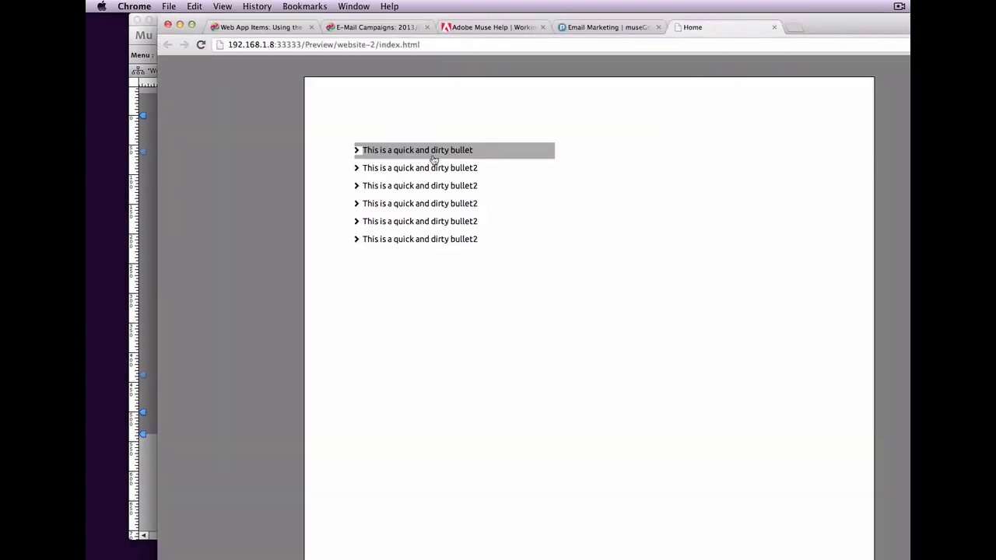
{"action": "right_click", "coordinate": [433, 158]}
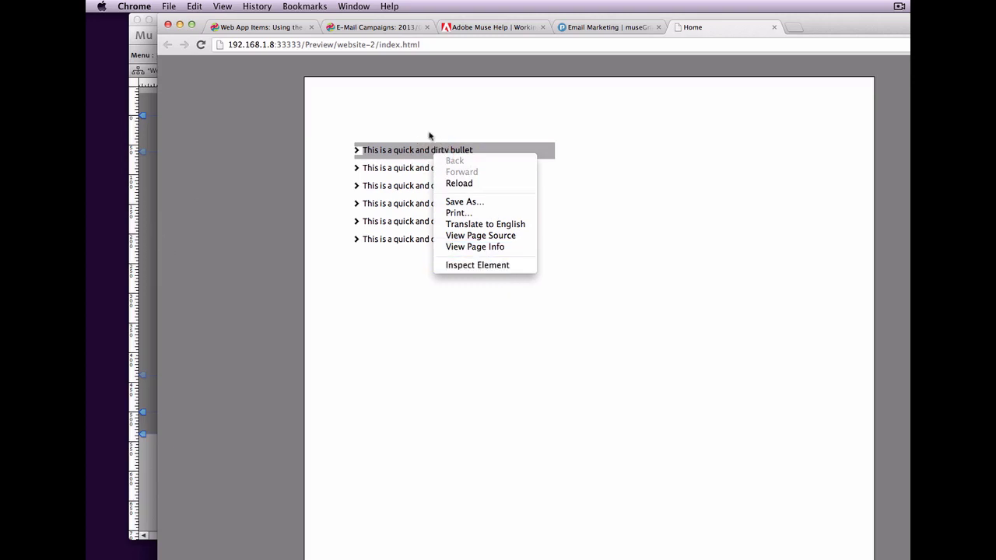
{"action": "left_click", "coordinate": [622, 277]}
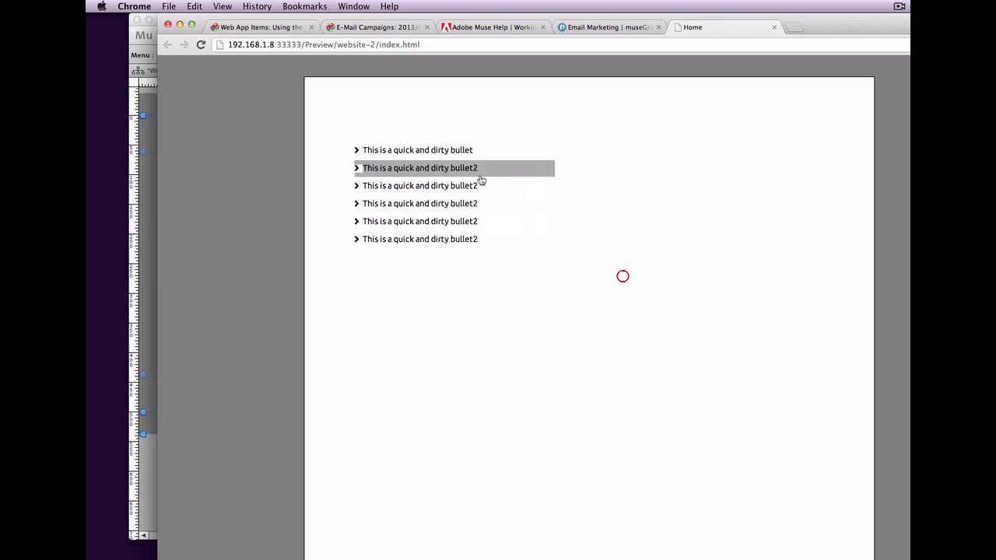
Return to Adobe Muse and clear the first menu item's Active, Mouse Down and Rollover state formatting.
{"action": "left_click", "coordinate": [146, 249]}
{"action": "left_click", "coordinate": [313, 192]}
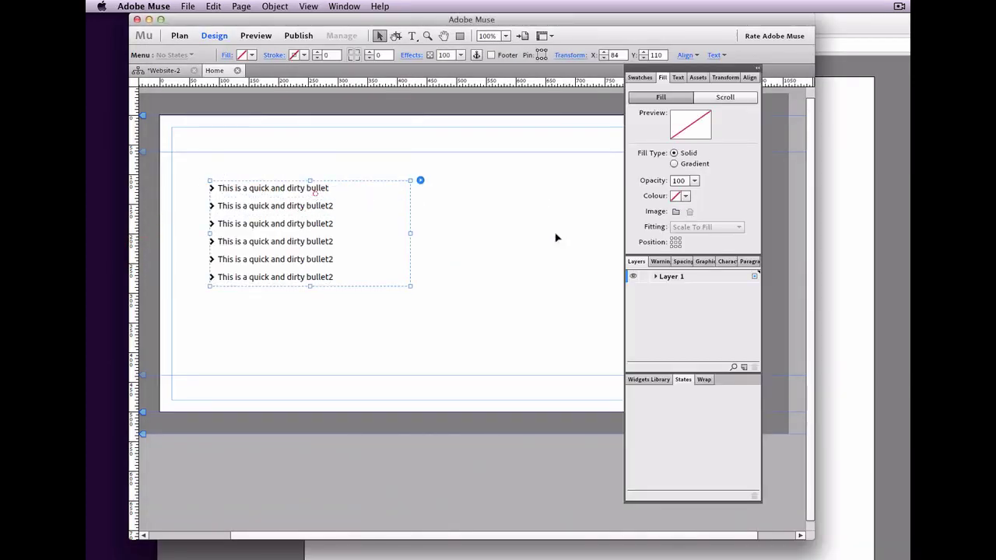
{"action": "left_click", "coordinate": [695, 424]}
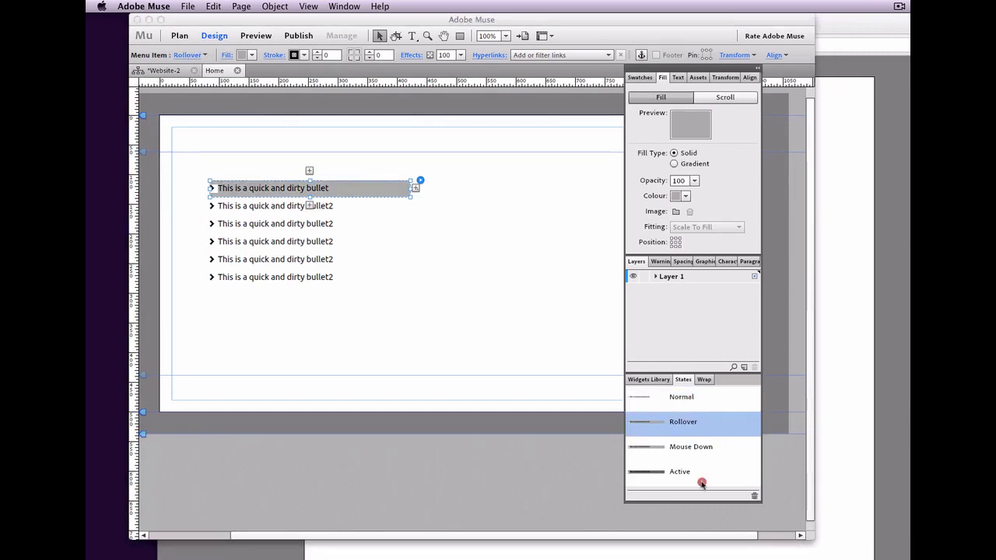
{"action": "left_click", "coordinate": [702, 474]}
{"action": "left_click", "coordinate": [730, 452]}
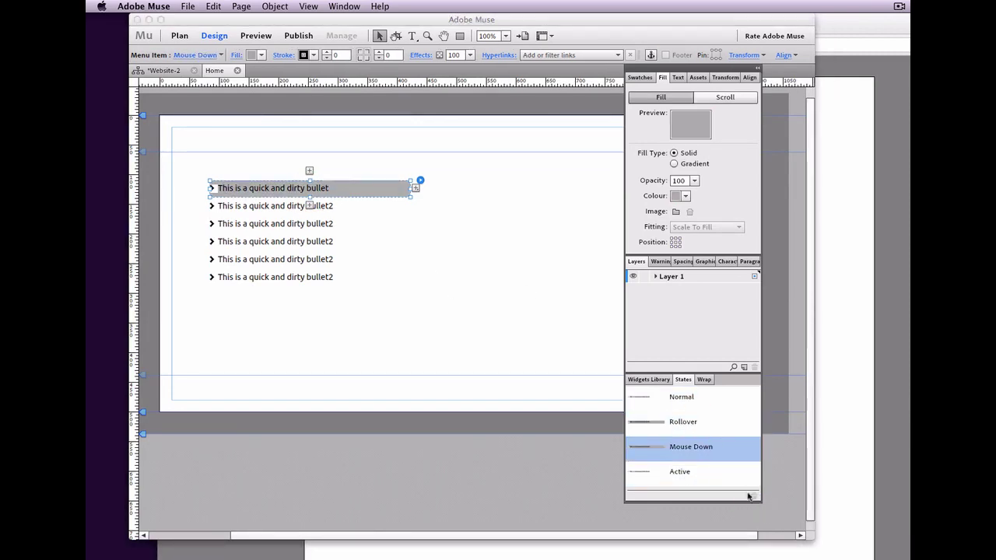
{"action": "left_click", "coordinate": [715, 420]}
{"action": "left_click", "coordinate": [753, 496]}
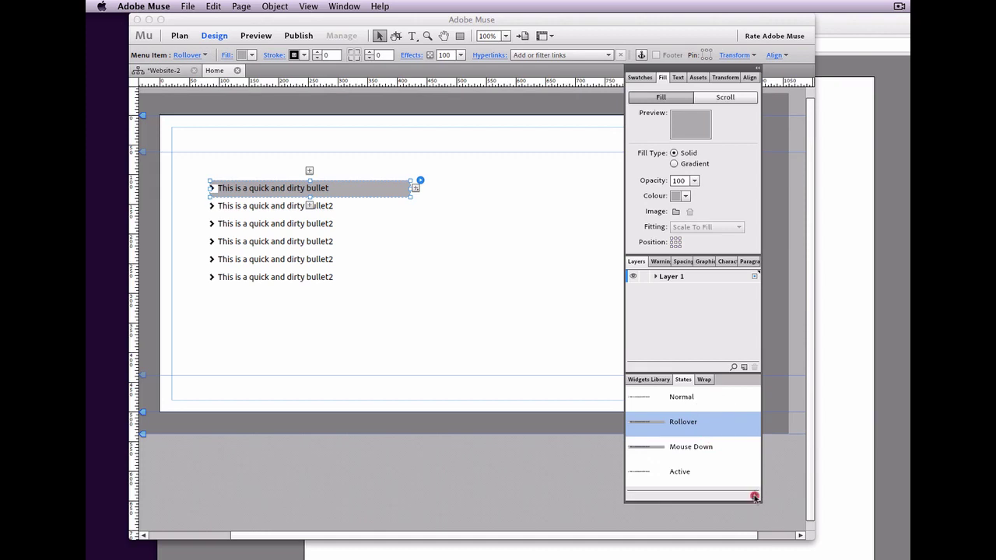
{"action": "left_click", "coordinate": [722, 398]}
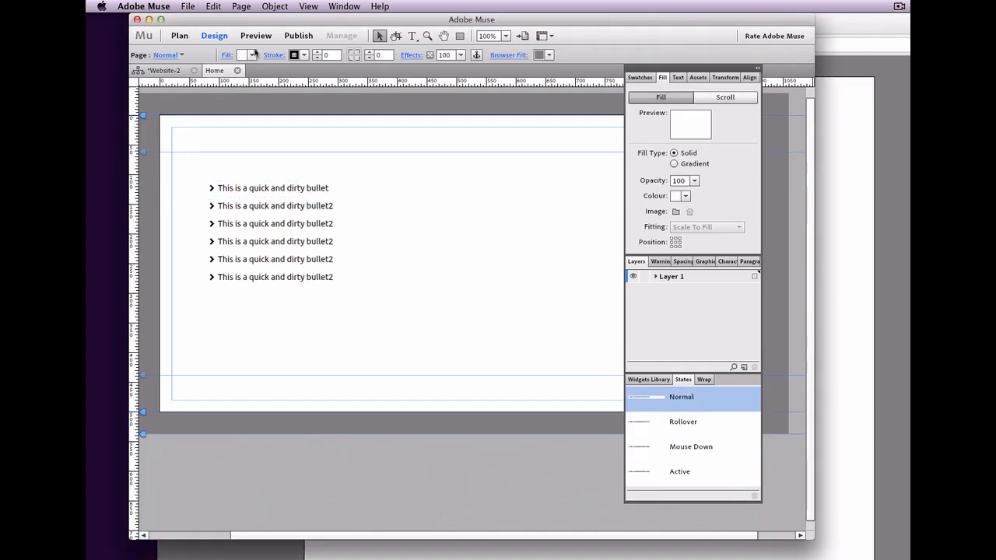
{"action": "left_click", "coordinate": [474, 276]}
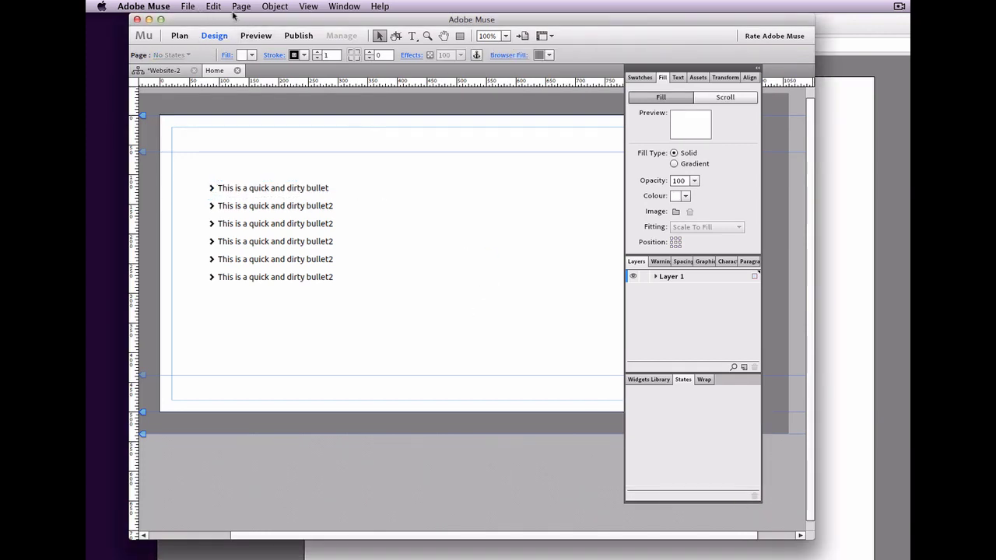
Preview the page in the browser again and inspect the bullet list's ul and li elements in the page code.
{"action": "left_click", "coordinate": [213, 7]}
{"action": "left_click", "coordinate": [249, 218]}
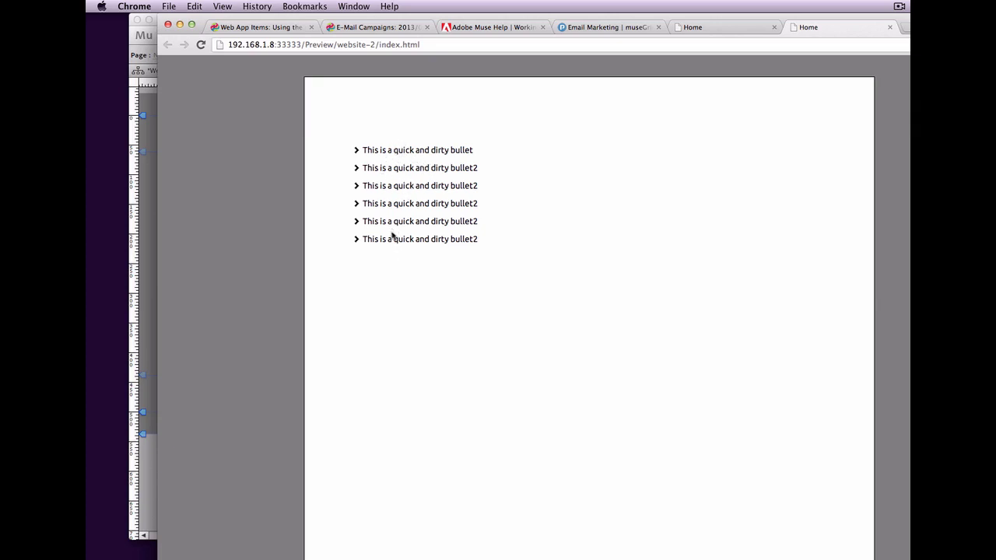
{"action": "right_click", "coordinate": [414, 151]}
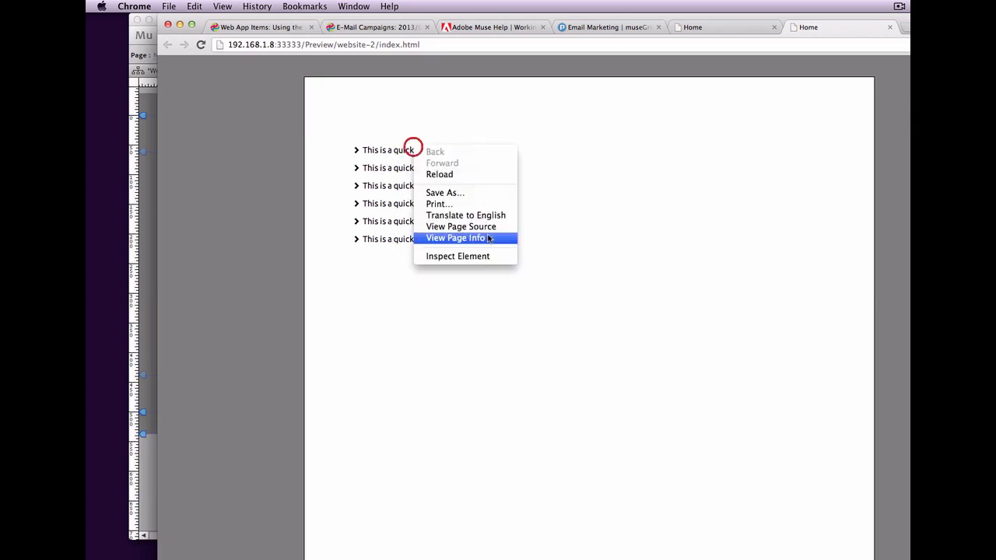
{"action": "left_click", "coordinate": [473, 254]}
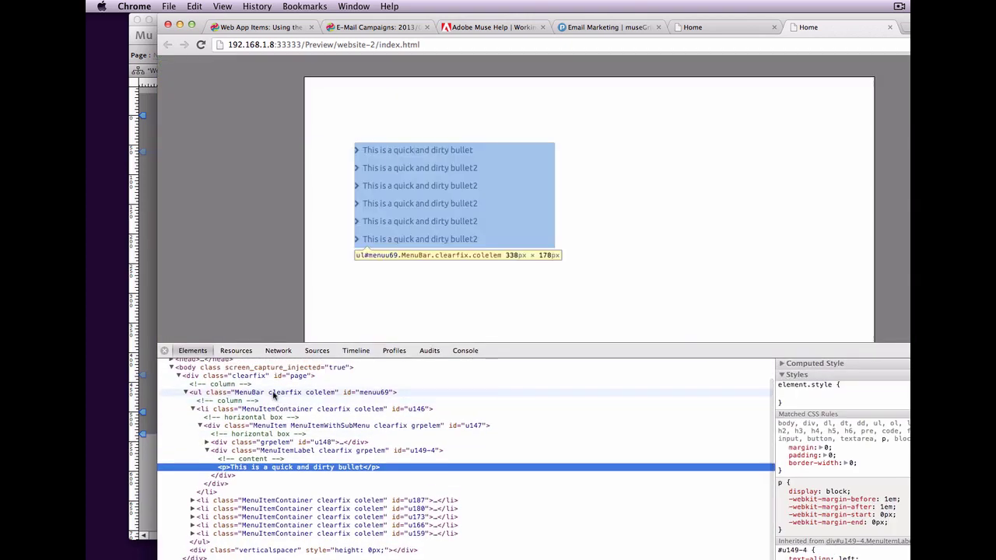
{"action": "left_click", "coordinate": [268, 394]}
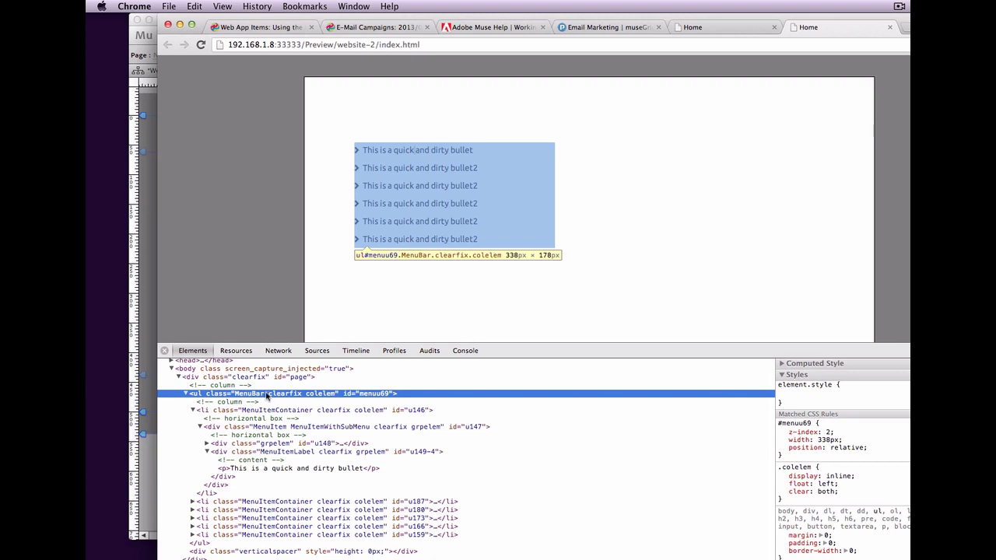
{"action": "left_click", "coordinate": [244, 412]}
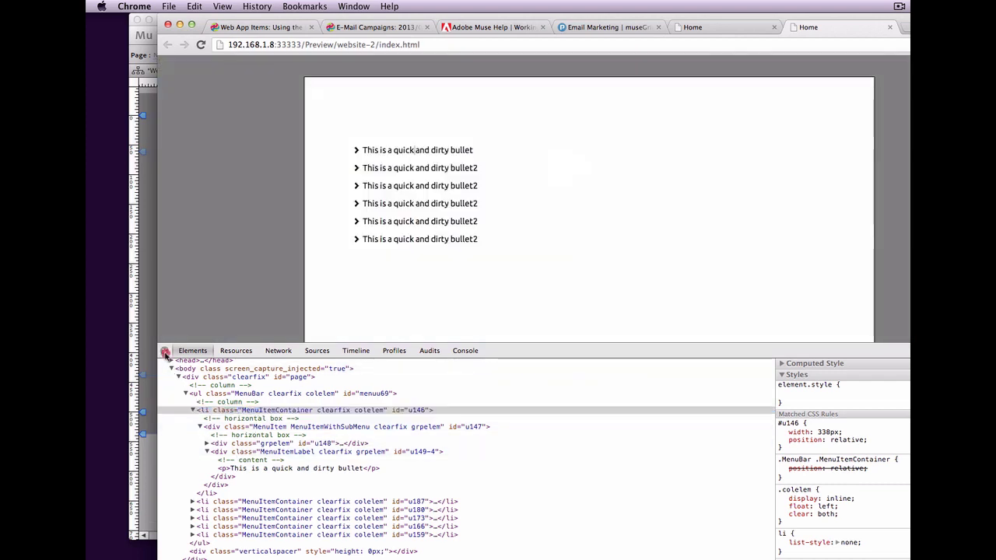
{"action": "left_click", "coordinate": [165, 352]}
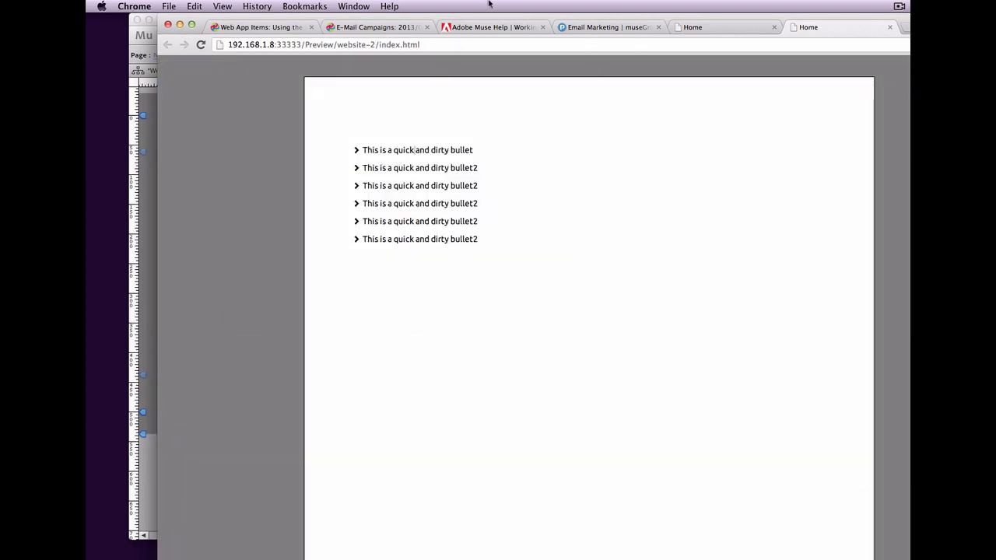
Close both Home preview pages in Chrome, return to Adobe Muse and select the bullet menu.
{"action": "left_click", "coordinate": [889, 27]}
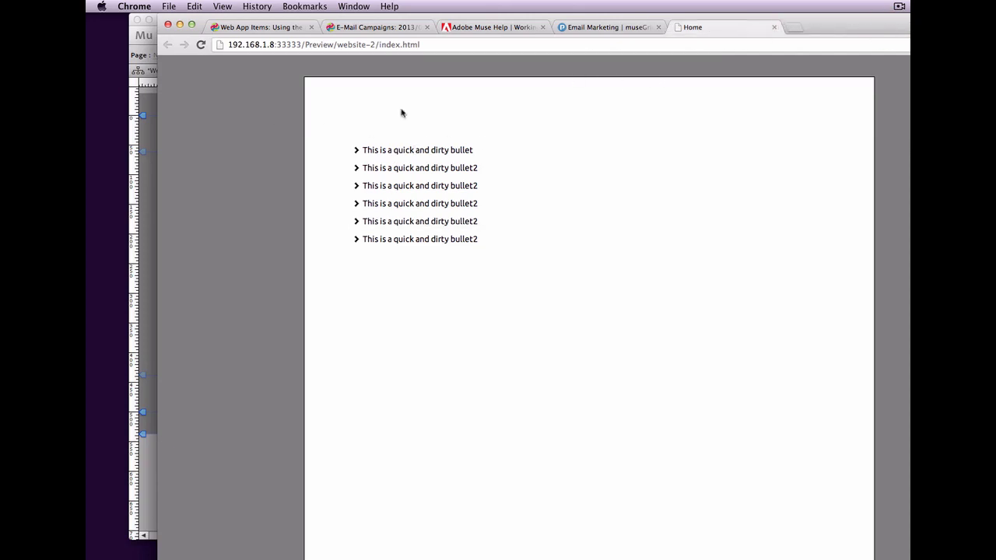
{"action": "left_click", "coordinate": [774, 27]}
{"action": "left_click", "coordinate": [146, 293]}
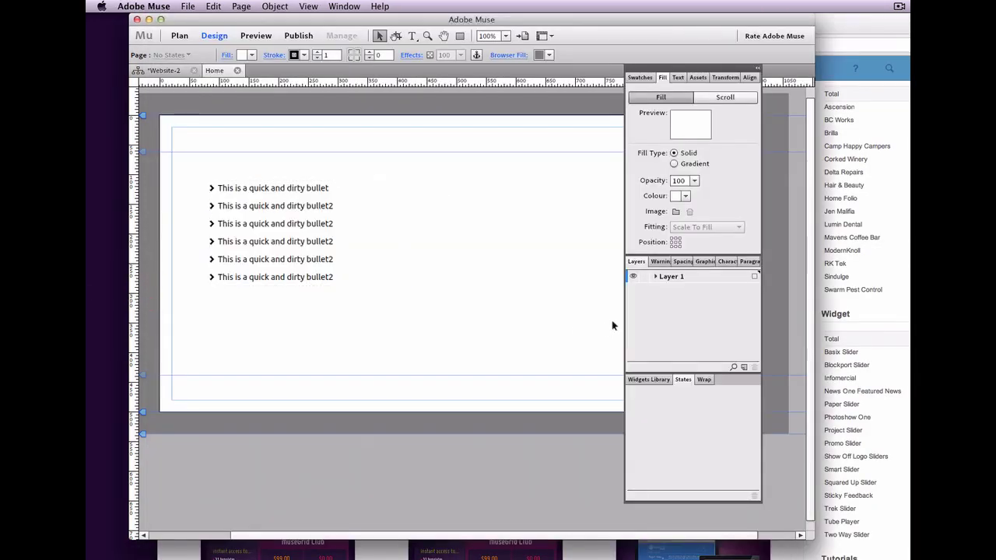
{"action": "left_click", "coordinate": [254, 200]}
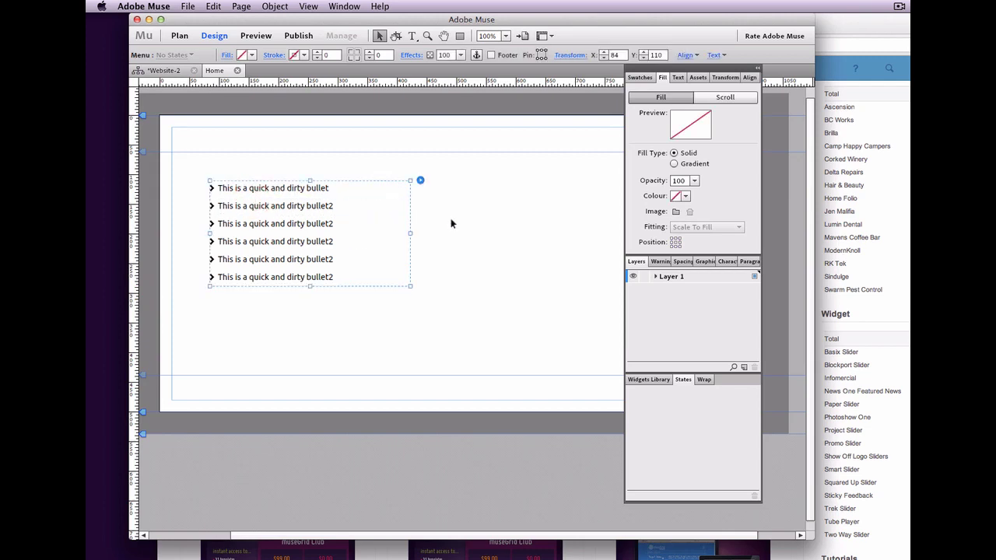